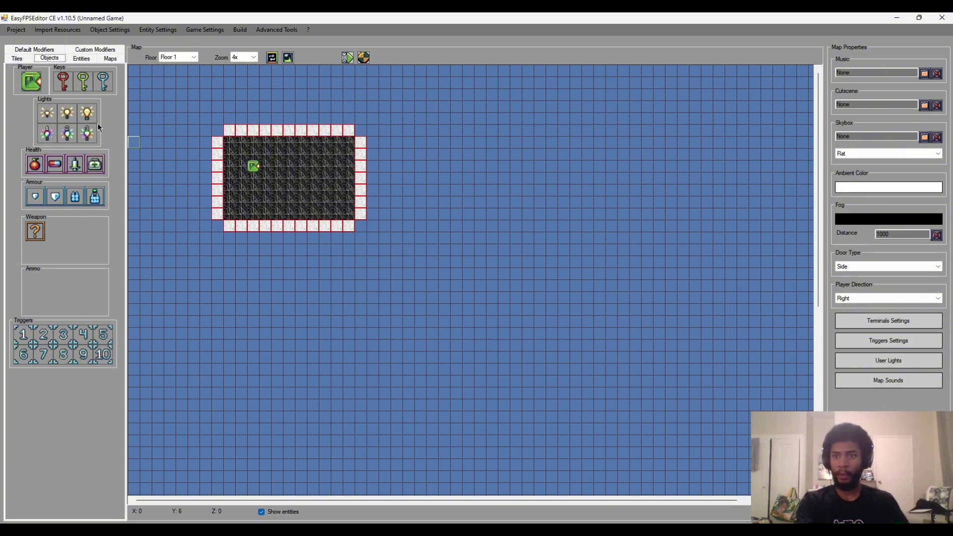
- Paint a block of black marble floor tiles outside the room's right wall and erase the whole block
click(11, 57)
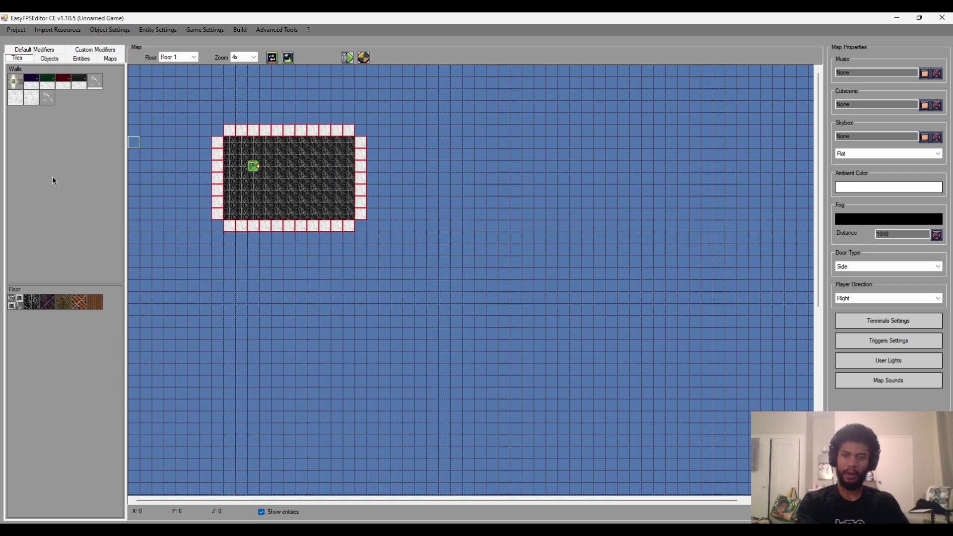
click(28, 306)
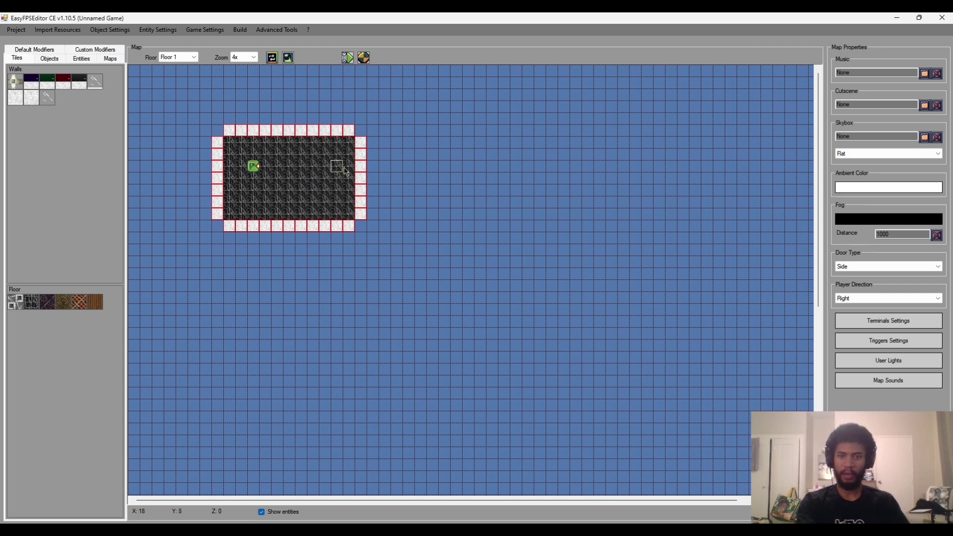
mouse_move(396, 143)
mouse_down()
mouse_move(397, 190)
mouse_move(443, 189)
mouse_move(420, 154)
mouse_move(408, 173)
mouse_move(407, 144)
mouse_move(437, 146)
mouse_move(456, 194)
mouse_move(400, 205)
mouse_move(406, 192)
mouse_move(444, 214)
mouse_move(400, 214)
mouse_move(445, 206)
mouse_up()
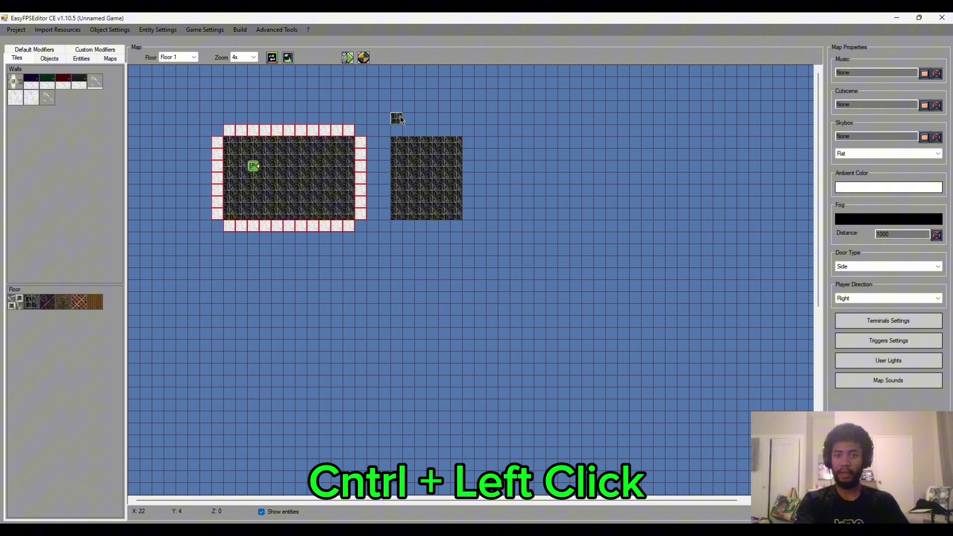
ctrl+drag(400, 119, 540, 262)
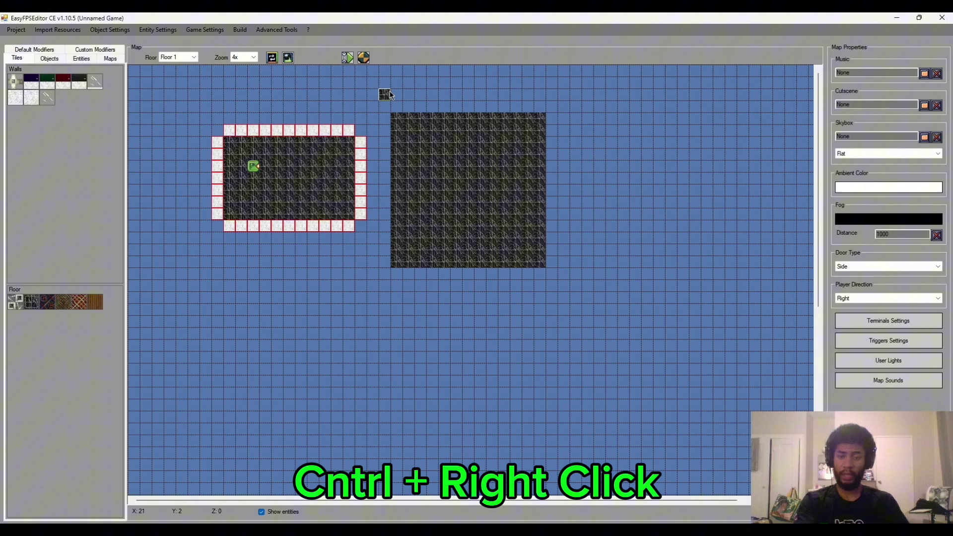
ctrl+right_drag(389, 94, 552, 271)
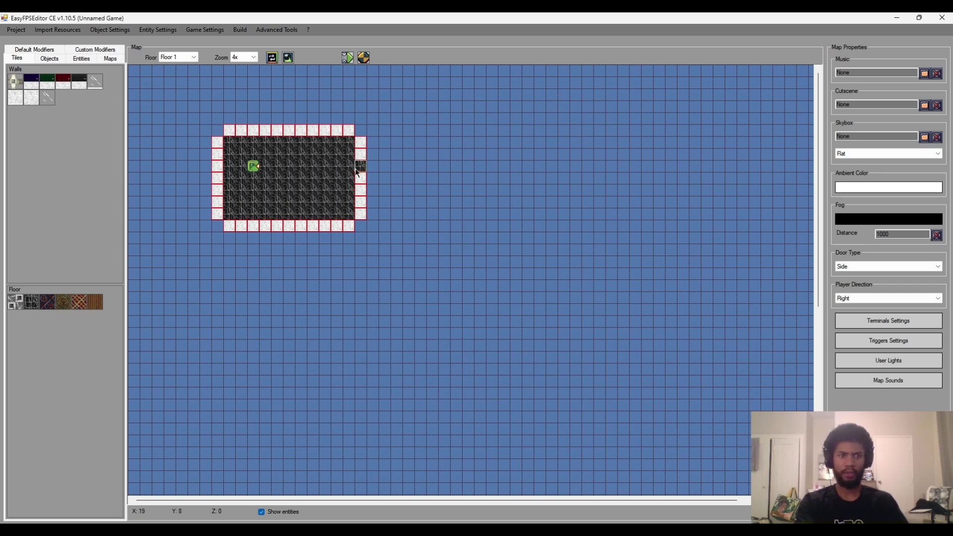
- Playtest the map in a new game, walk around the walled room, and exit the game
click(373, 59)
key(Return)
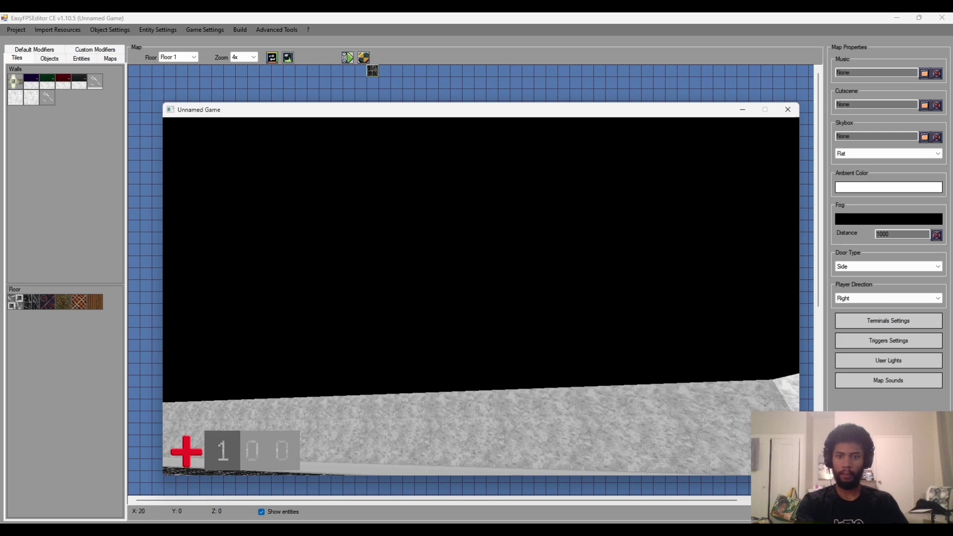
key(w)
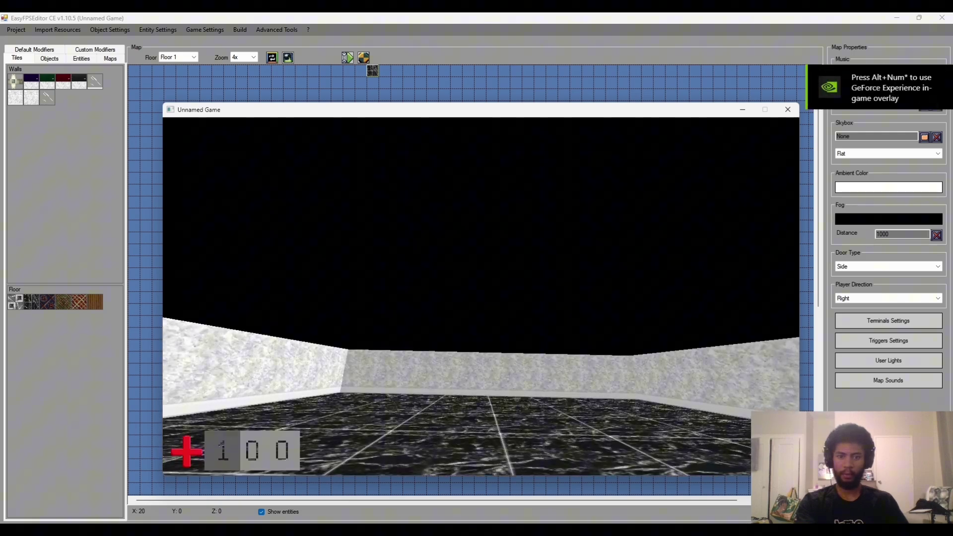
key(w)
key(s)
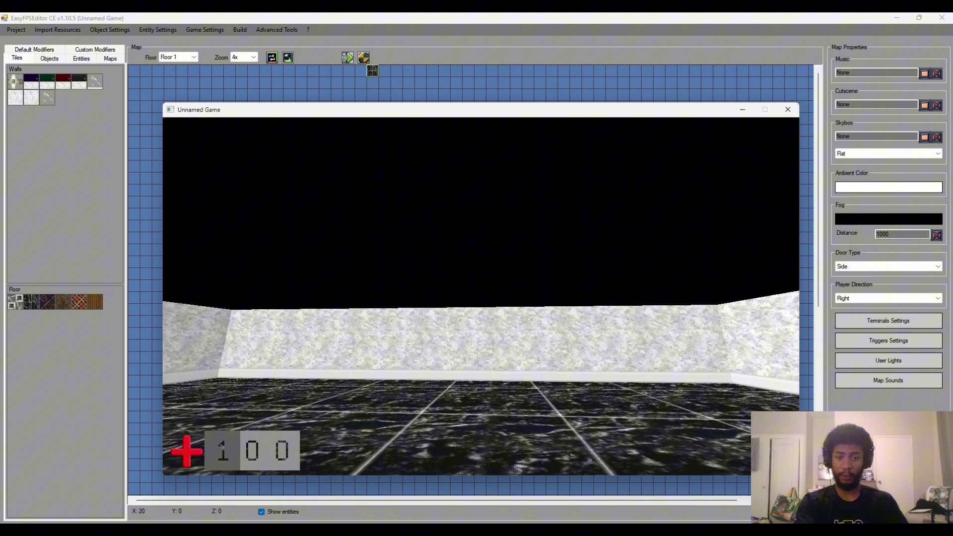
key(w)
key(w)
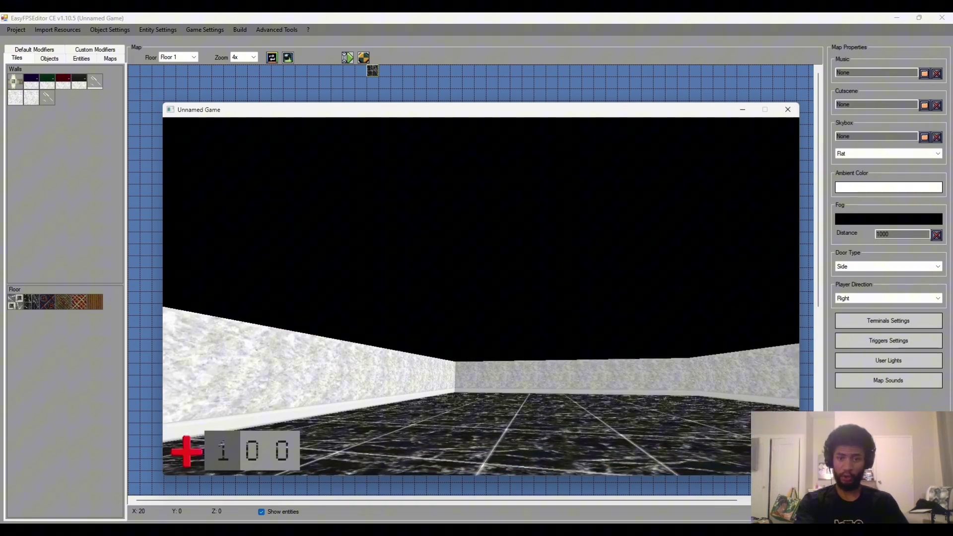
key(Escape)
click(256, 426)
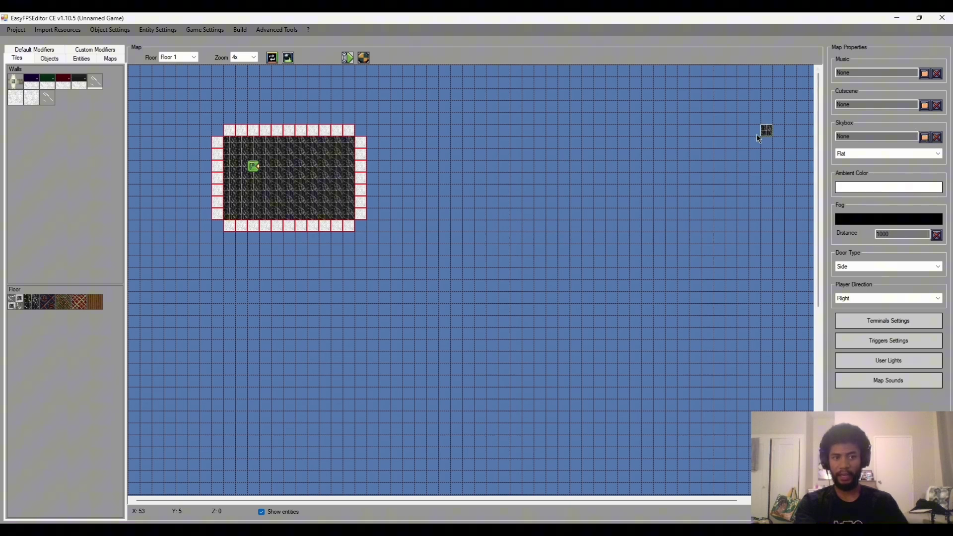
- Load CityNightSky.png from the sky folder of the downloaded assets as the map's skybox, with the Flat type
click(924, 138)
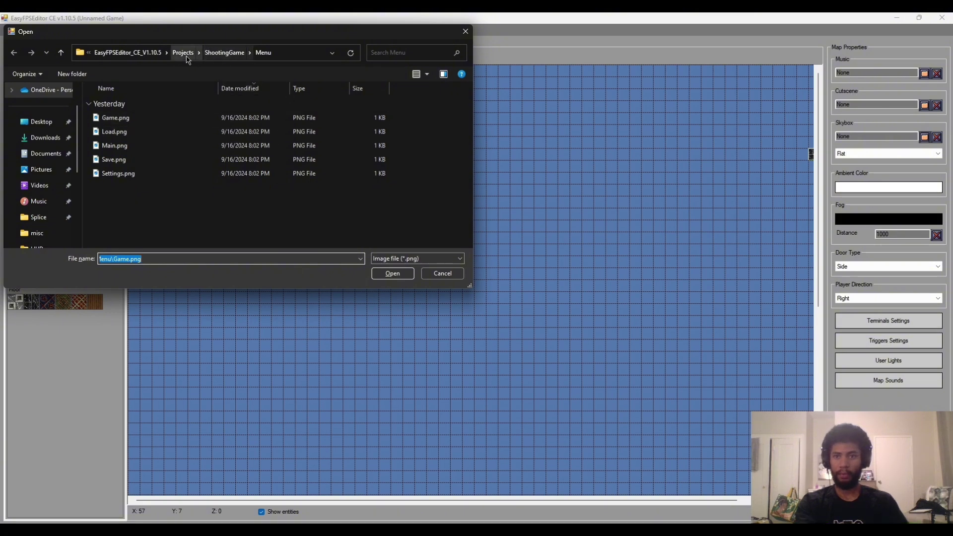
click(64, 137)
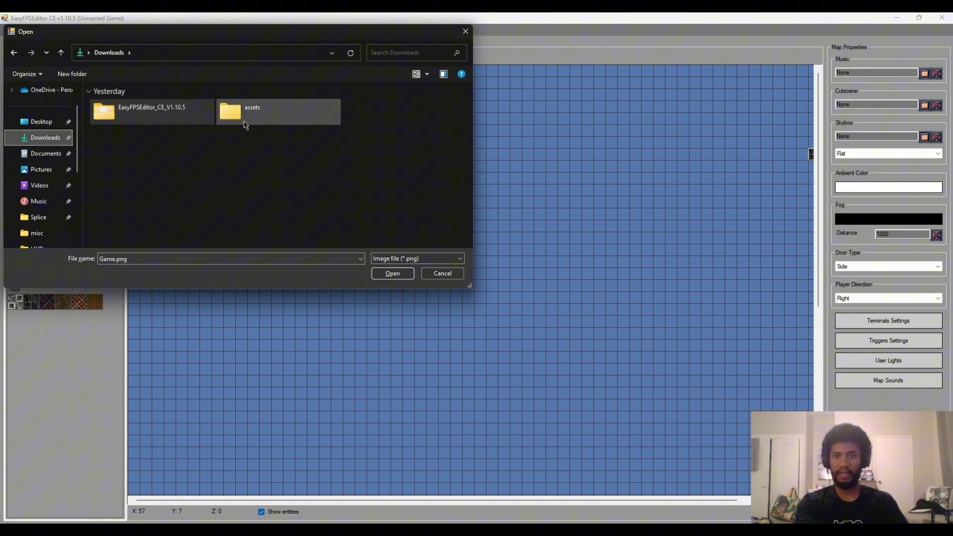
double_click(244, 122)
double_click(142, 124)
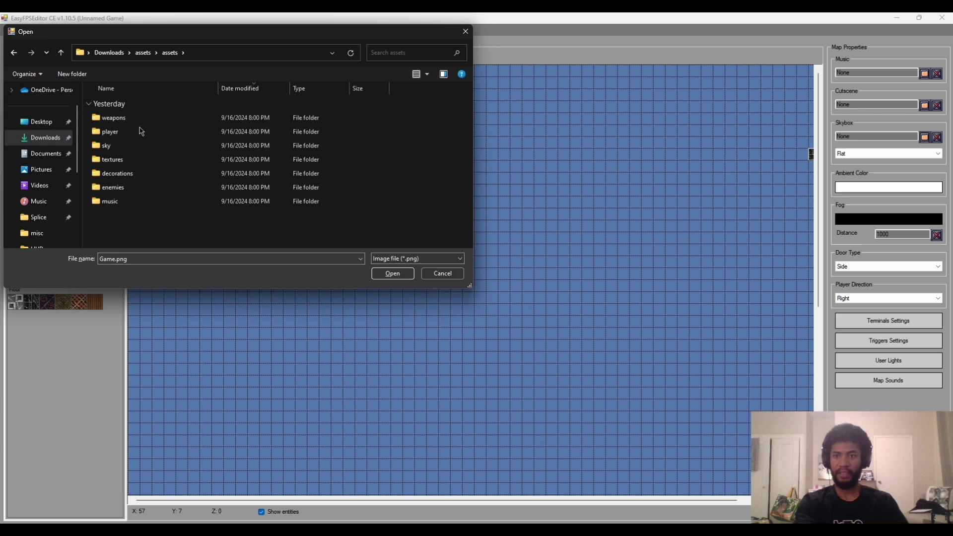
double_click(124, 153)
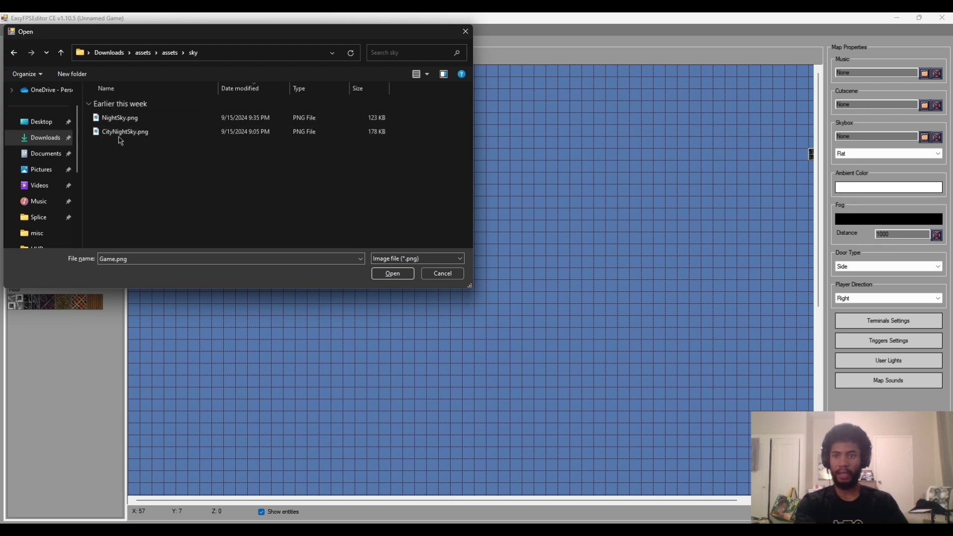
double_click(121, 134)
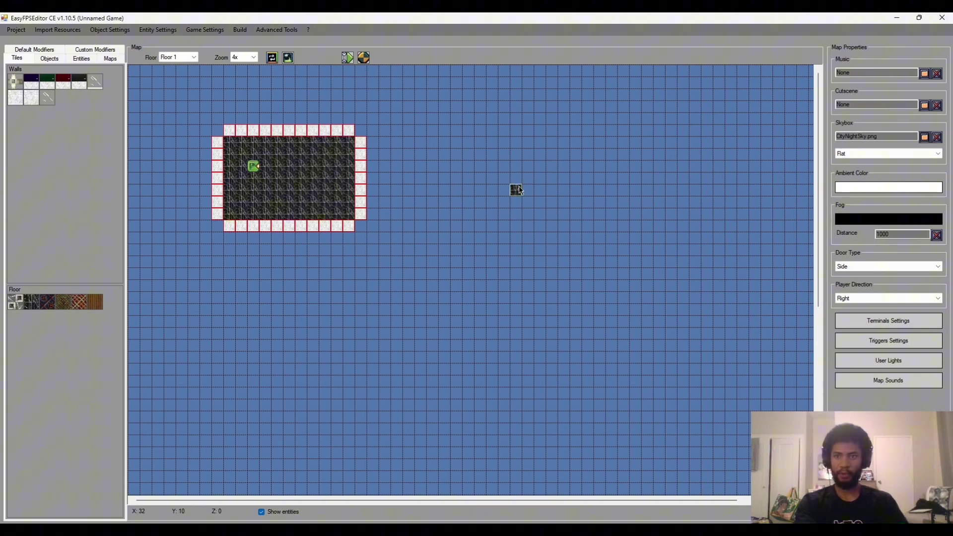
click(852, 156)
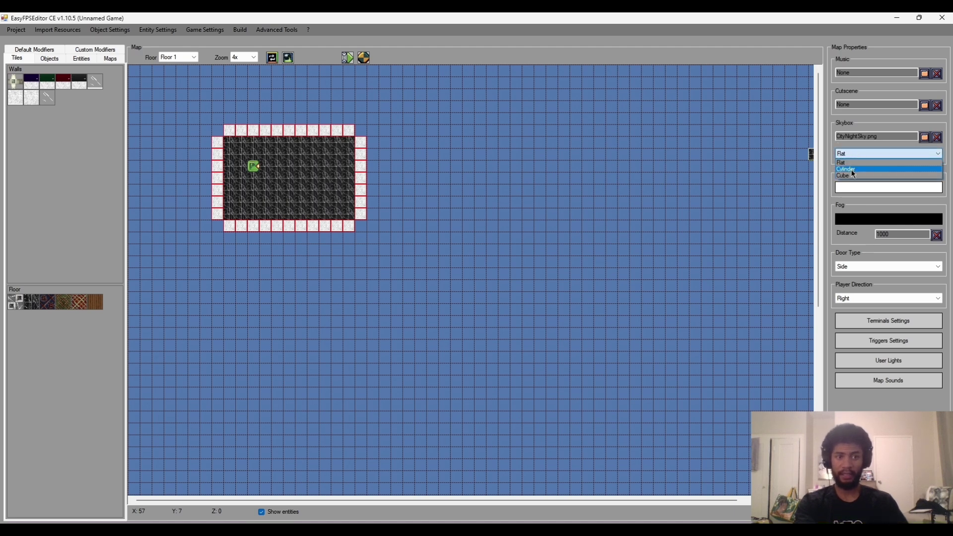
click(843, 163)
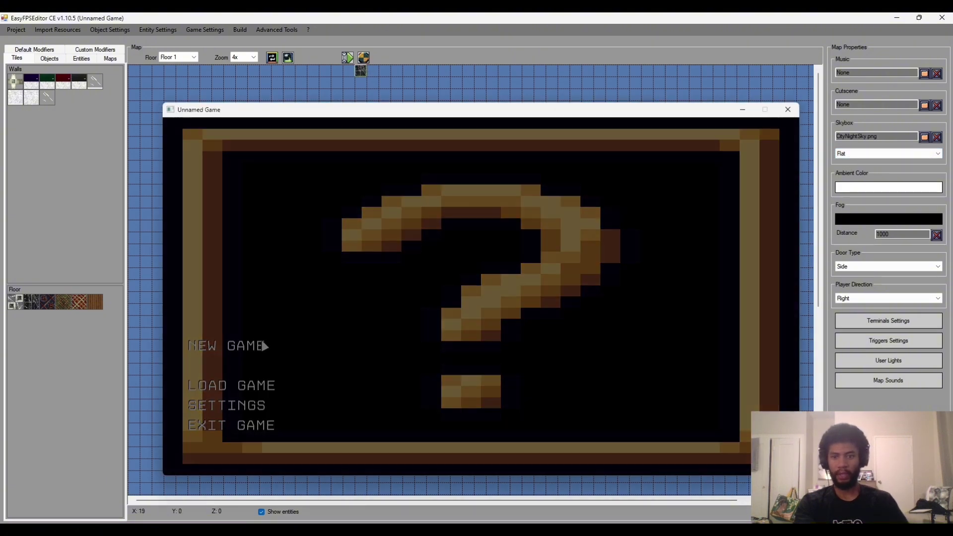
- Start a new game to inspect the flat city night skybox, and exit the game
click(264, 344)
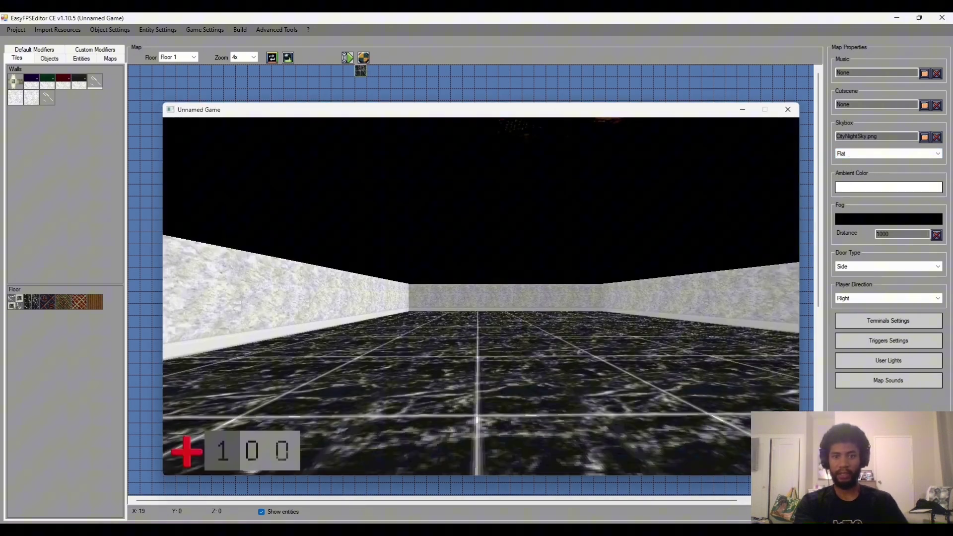
mouse_move(481, 296)
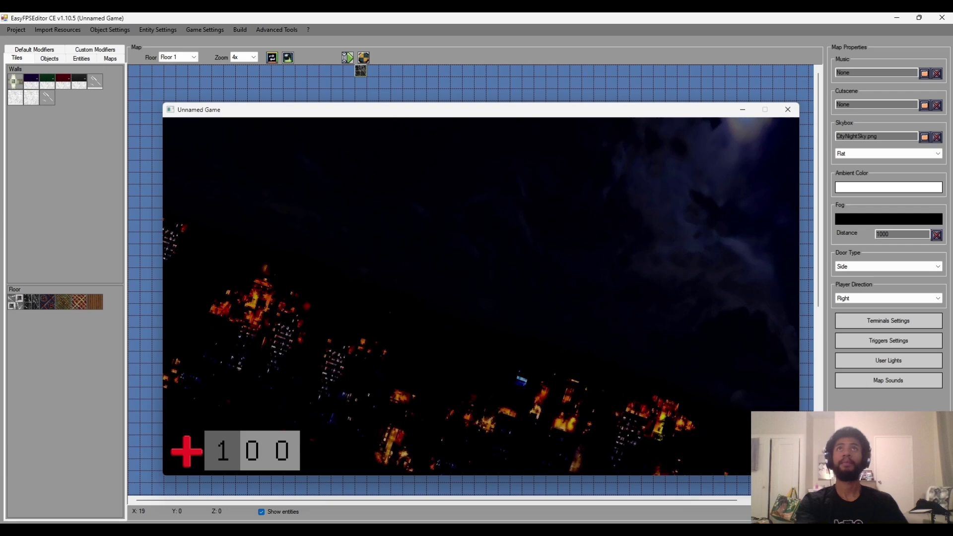
key(Escape)
click(259, 425)
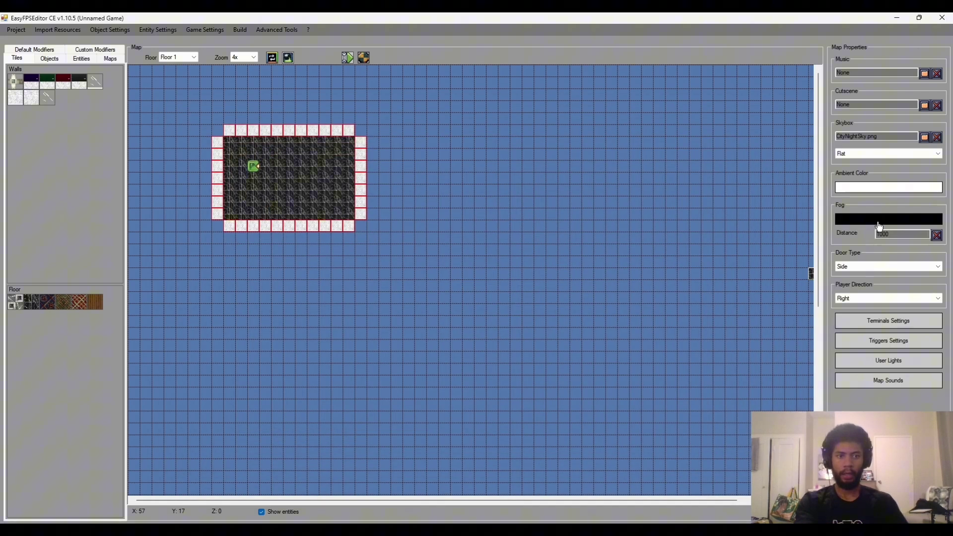
- Set the skybox type to Cylinder and playtest the map, looking around the sky from inside the room
click(853, 154)
click(856, 167)
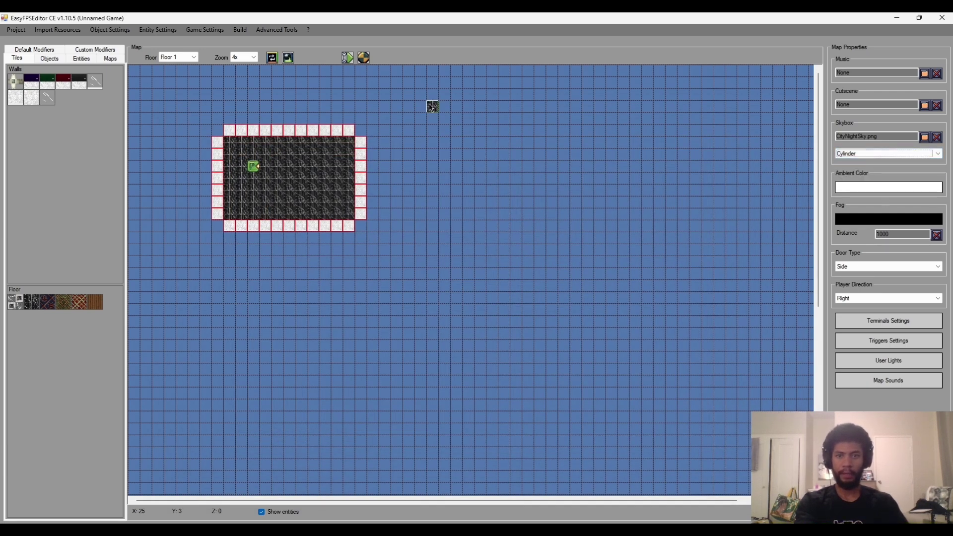
click(369, 60)
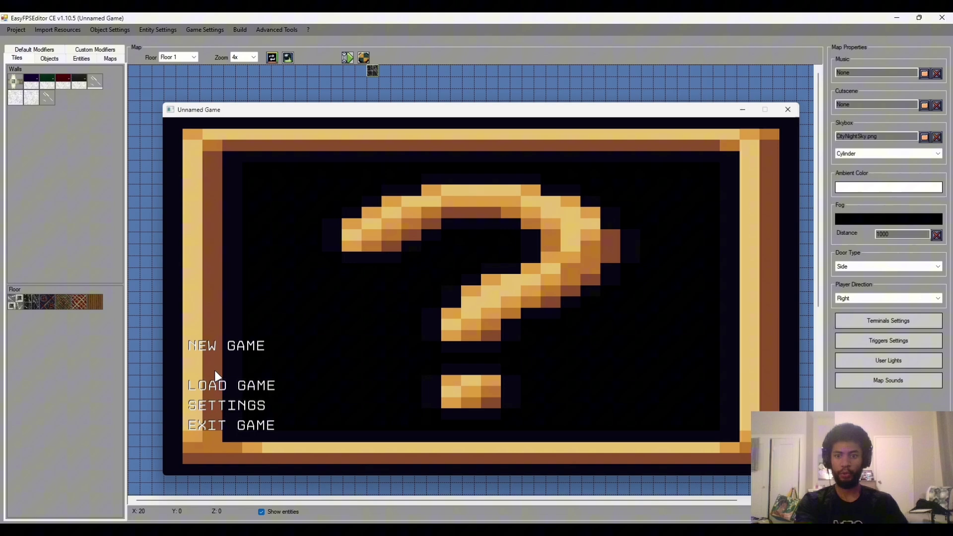
click(224, 347)
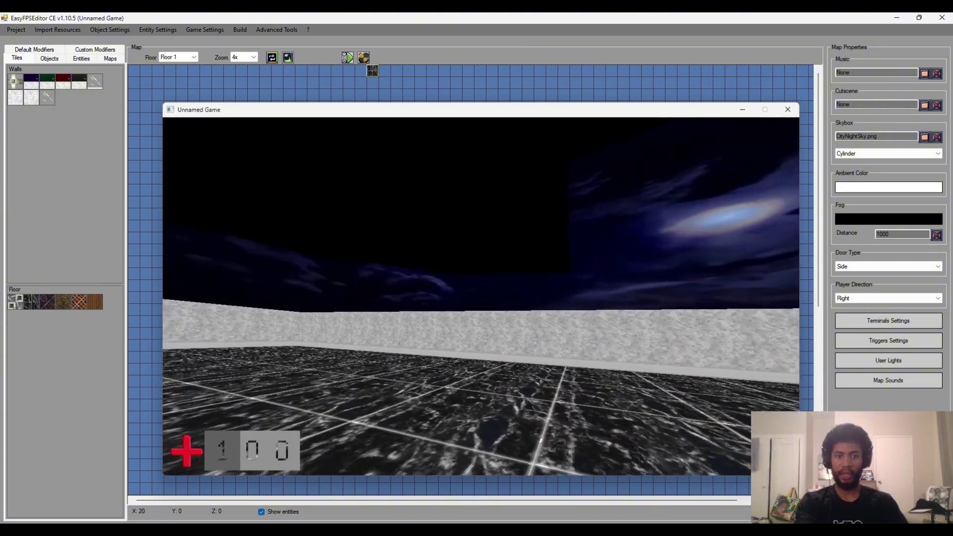
key(Right)
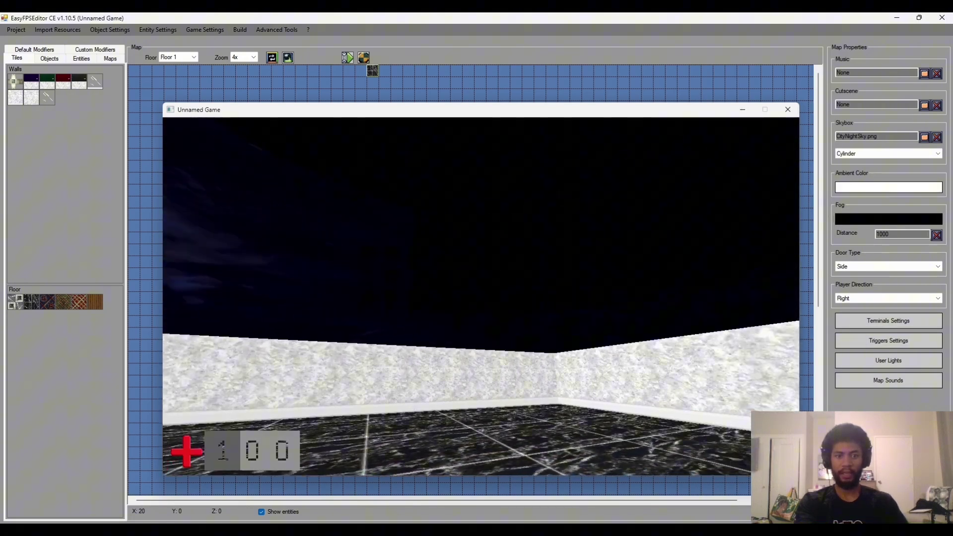
key(Down)
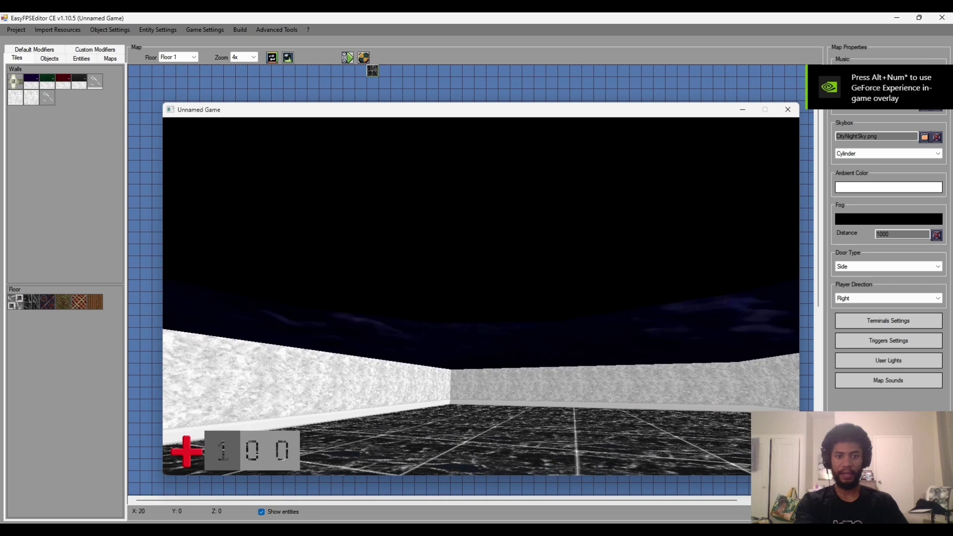
key(Right)
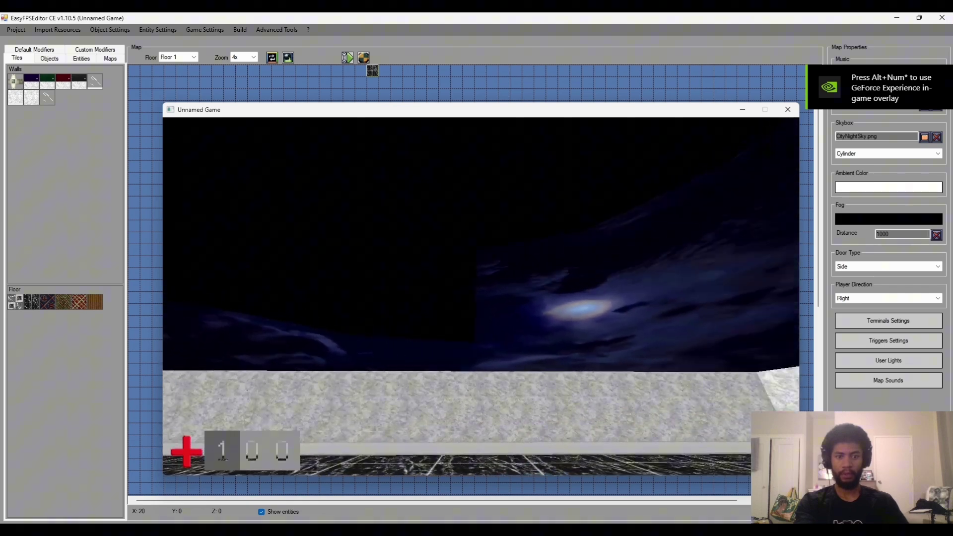
key(Up)
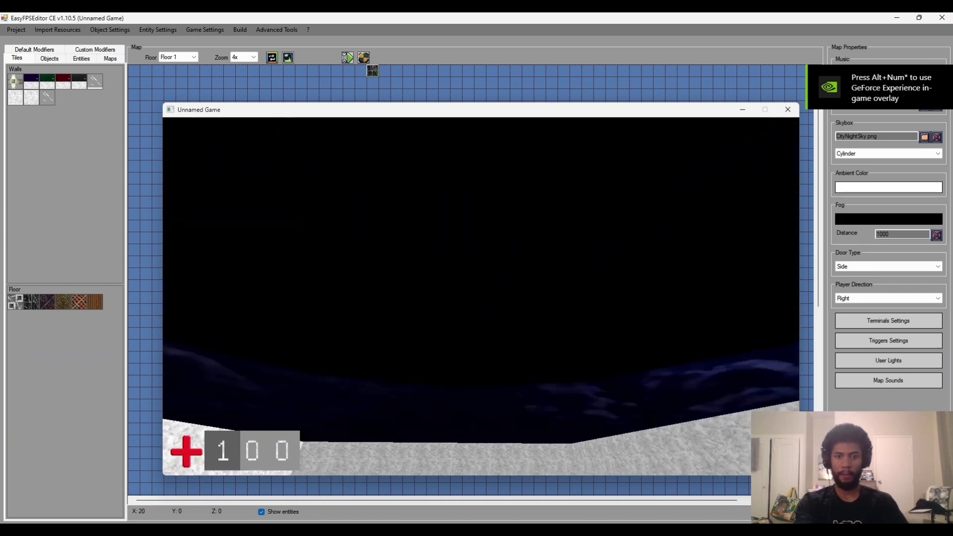
key(Escape)
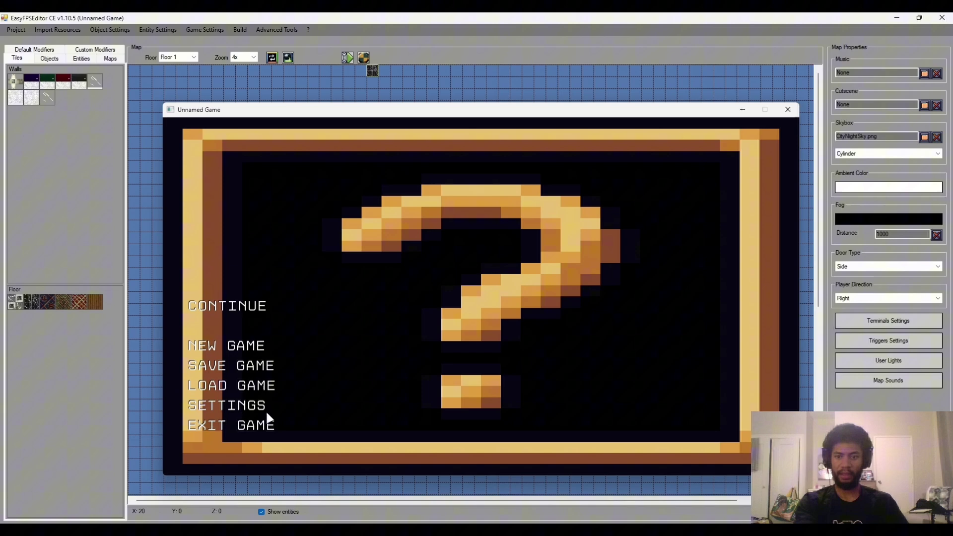
click(257, 427)
- Set the skybox type to Cube and check the sky in a new game before exiting
click(883, 153)
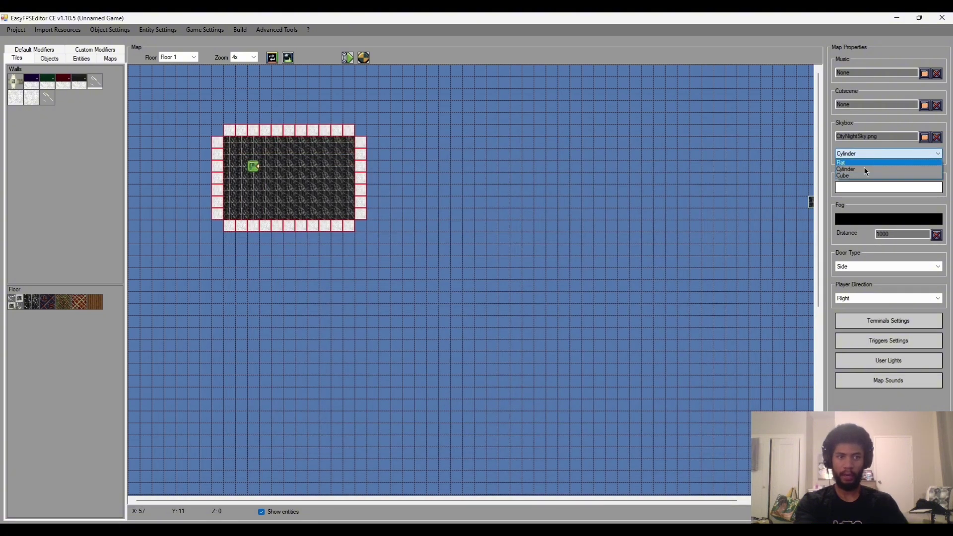
click(857, 169)
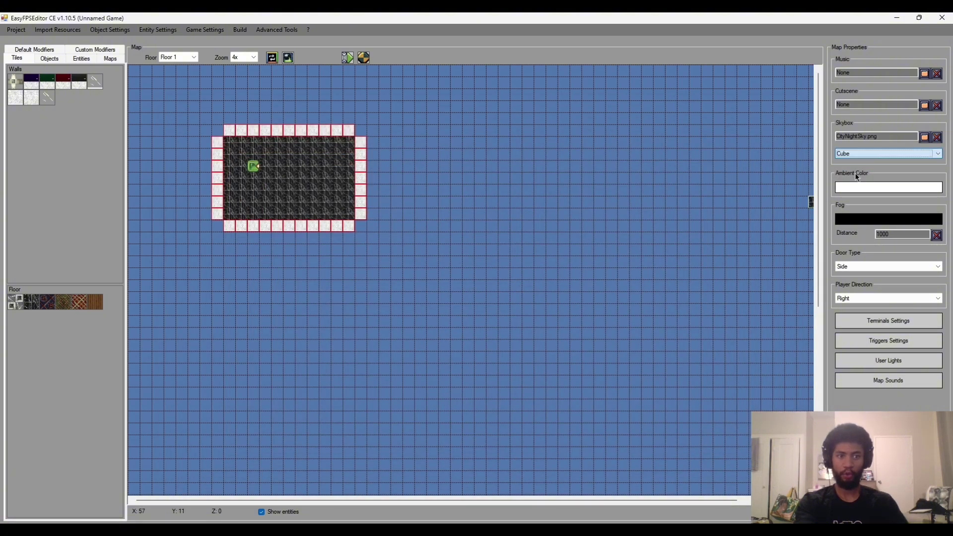
click(364, 58)
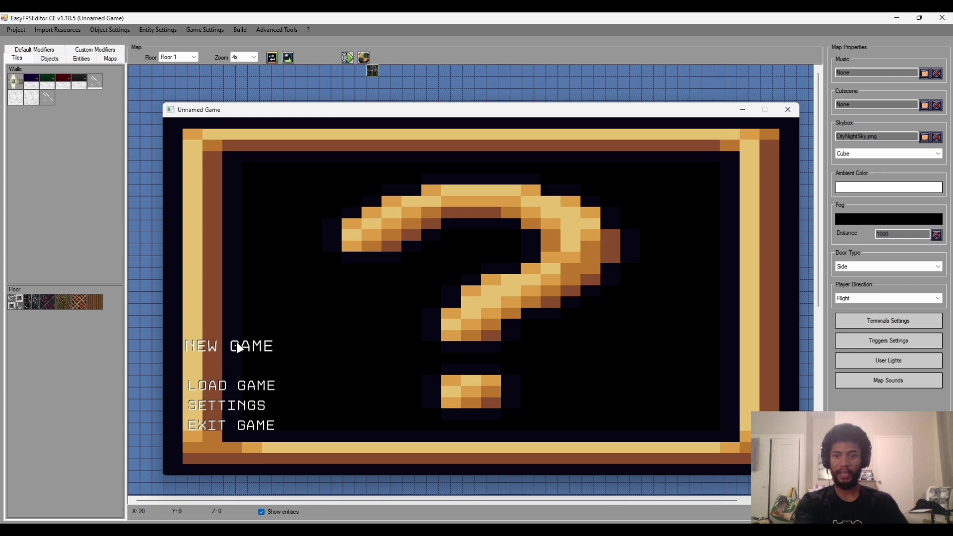
click(233, 344)
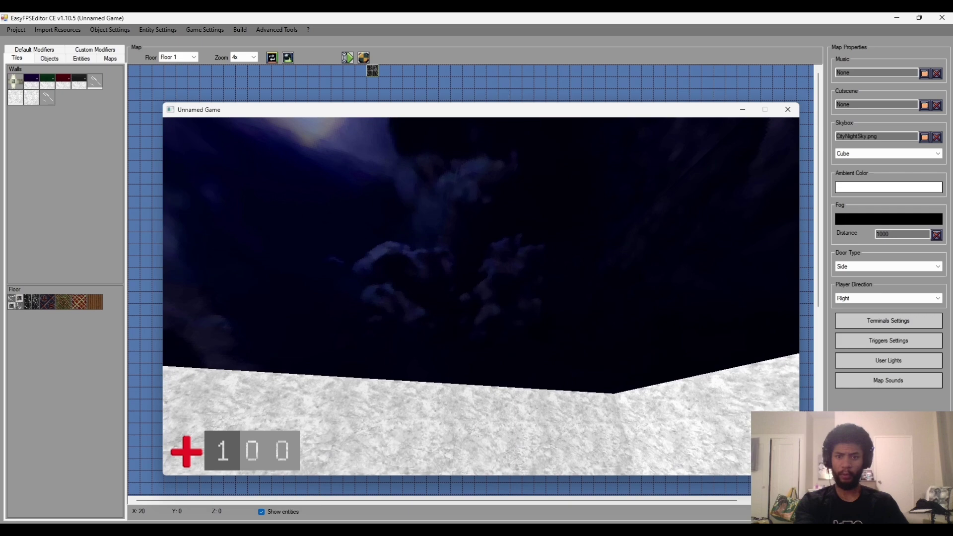
key(Escape)
click(262, 430)
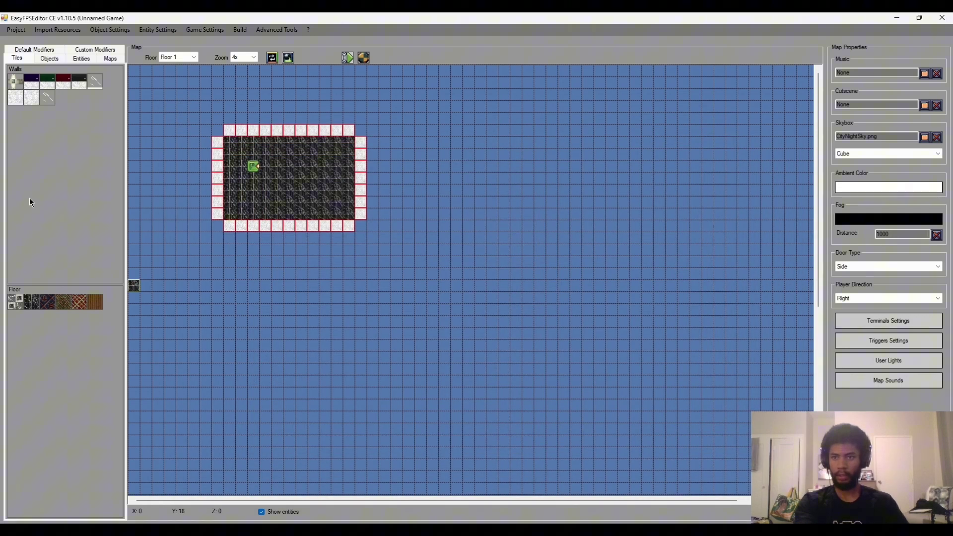
- Replace the five middle tiles of the room's left wall with the glass wall tile
click(95, 81)
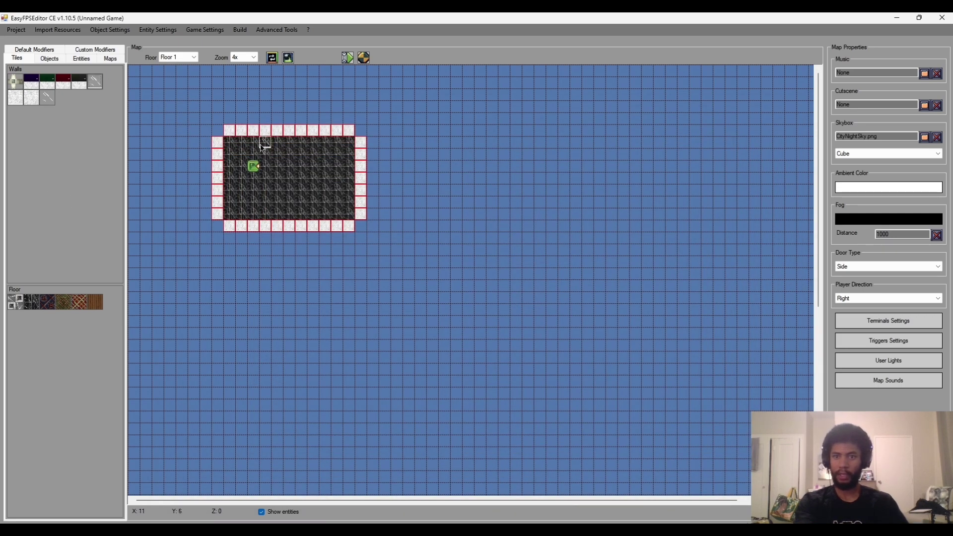
drag(215, 154, 218, 203)
click(348, 70)
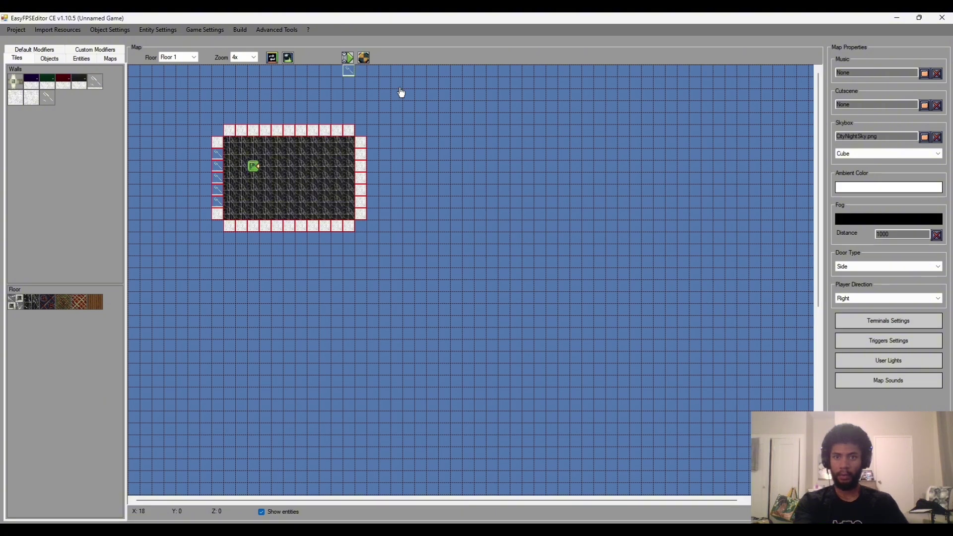
- Start a new game and look through the room's glass wall at the city and the night sky
key(F5)
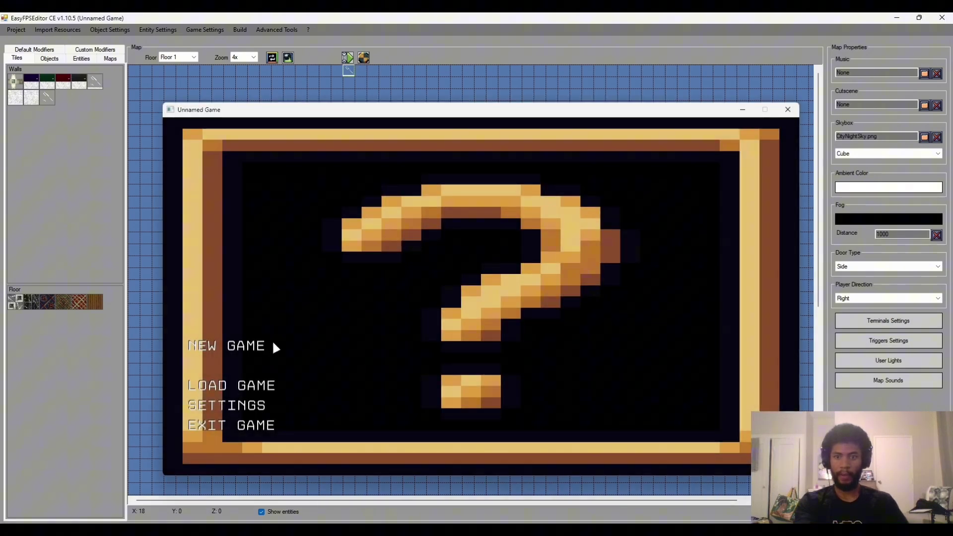
key(Return)
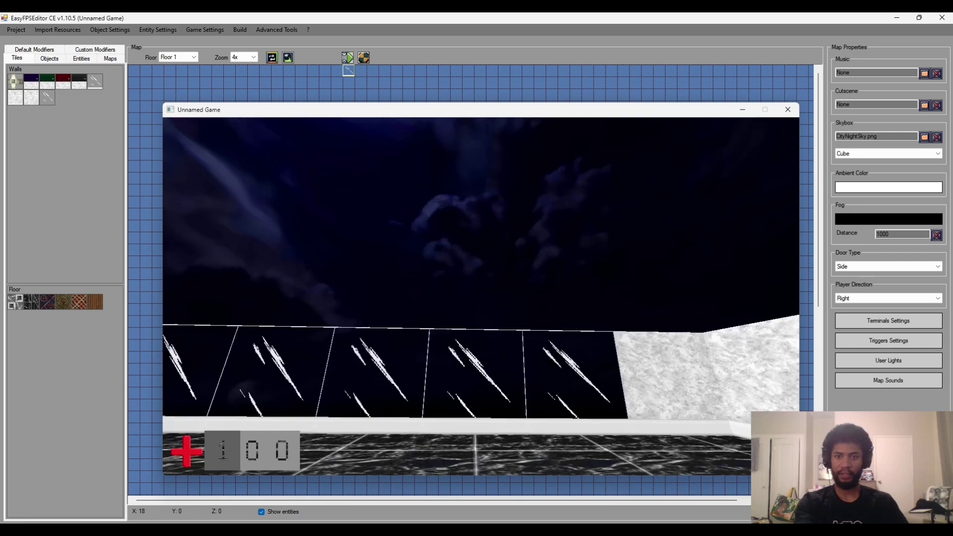
key(w)
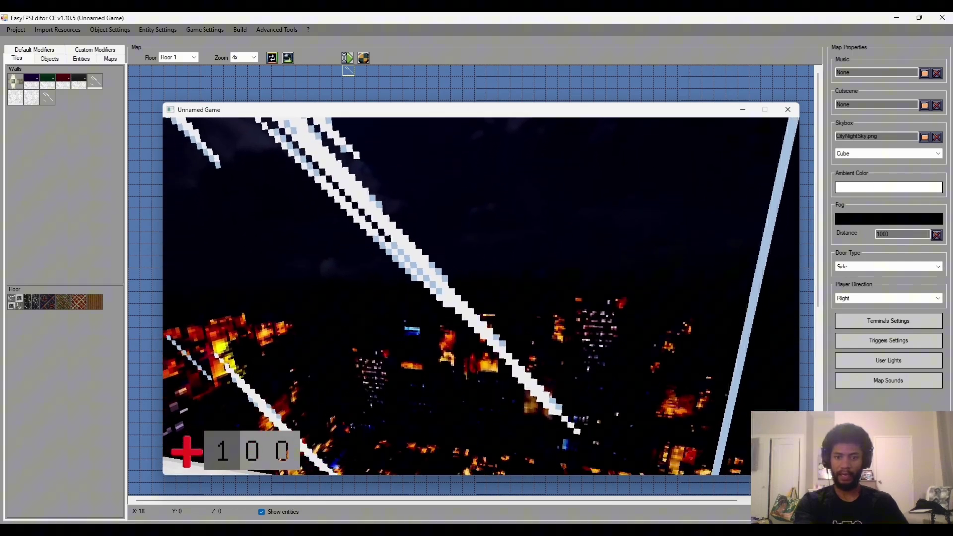
key(Left)
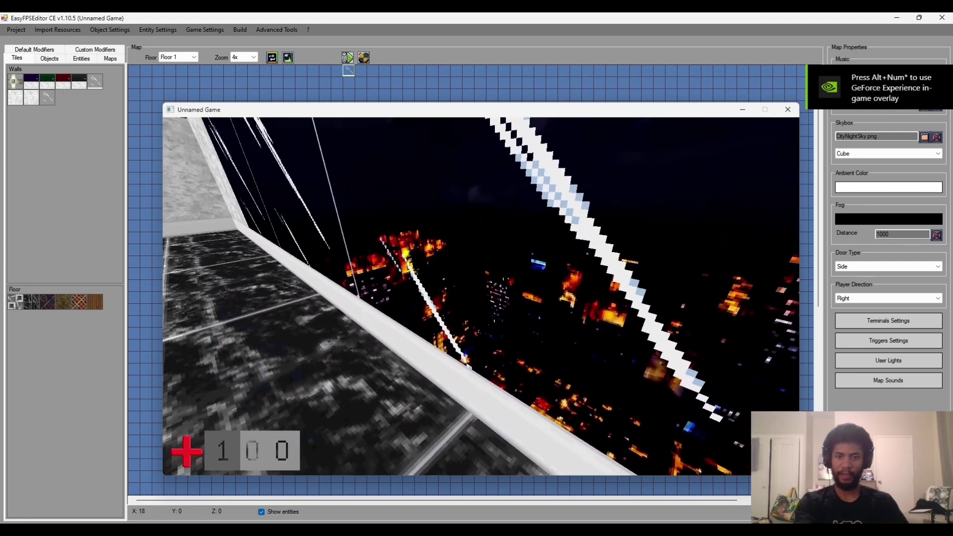
key(Right)
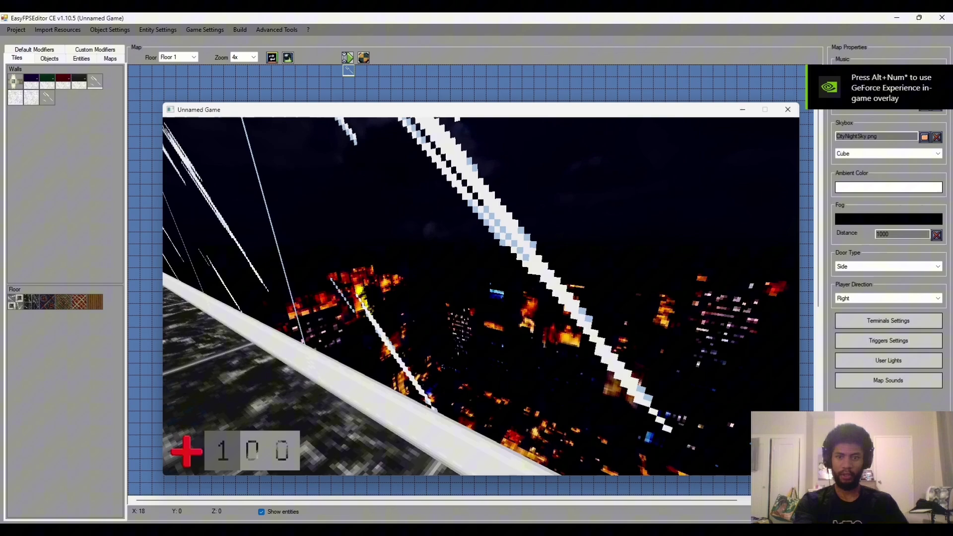
key(Right)
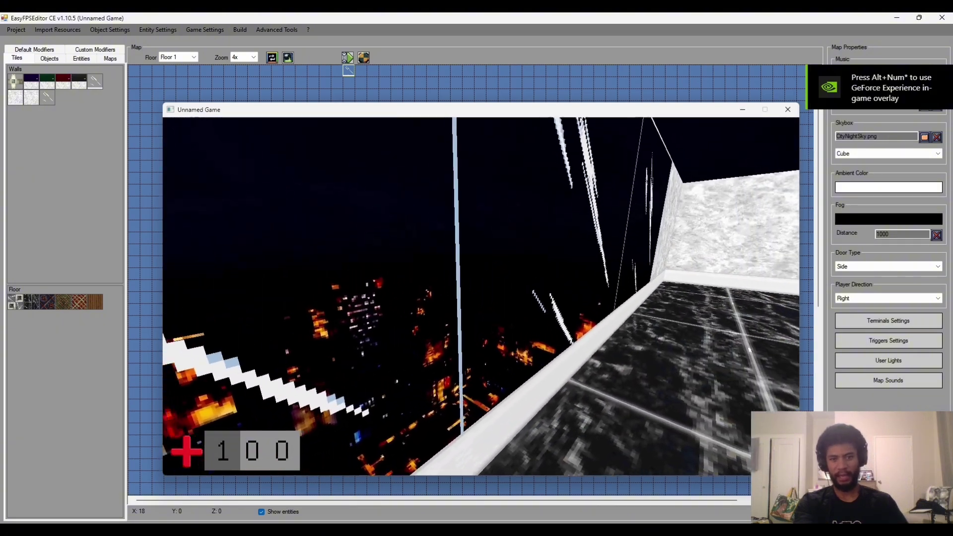
key(Right)
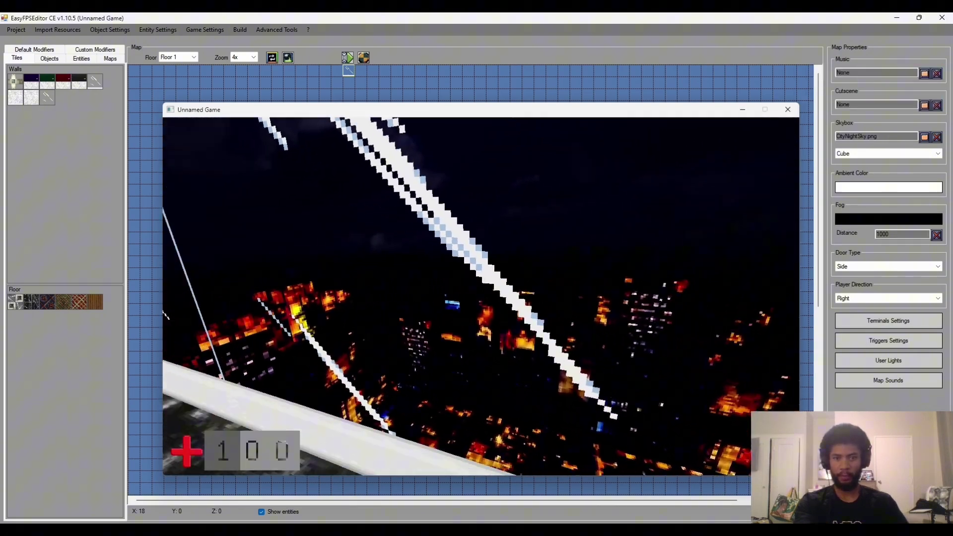
key(Right)
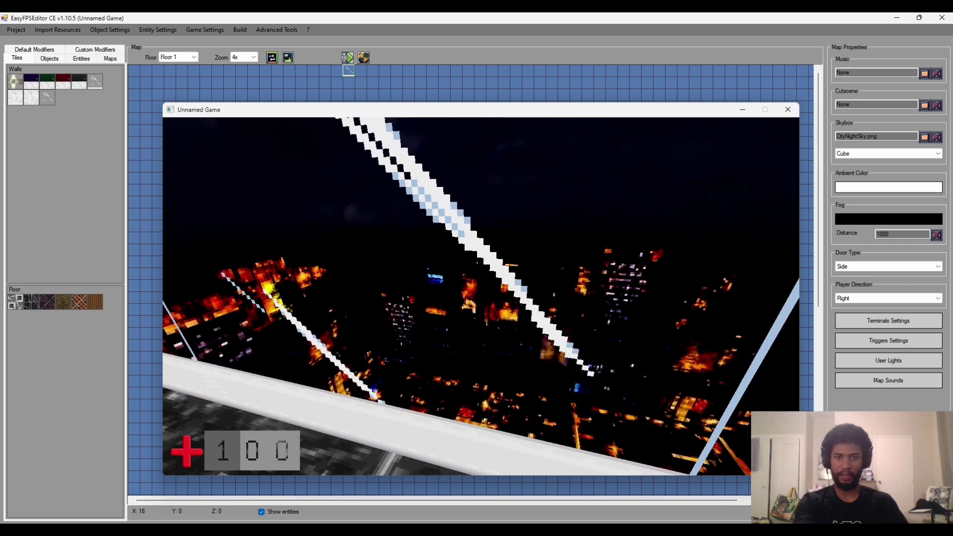
key(Right)
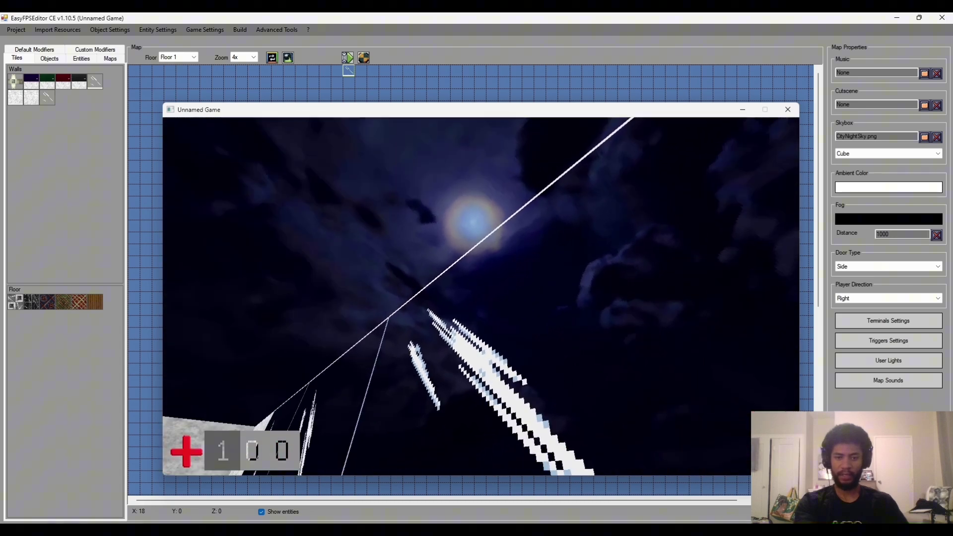
key(Right)
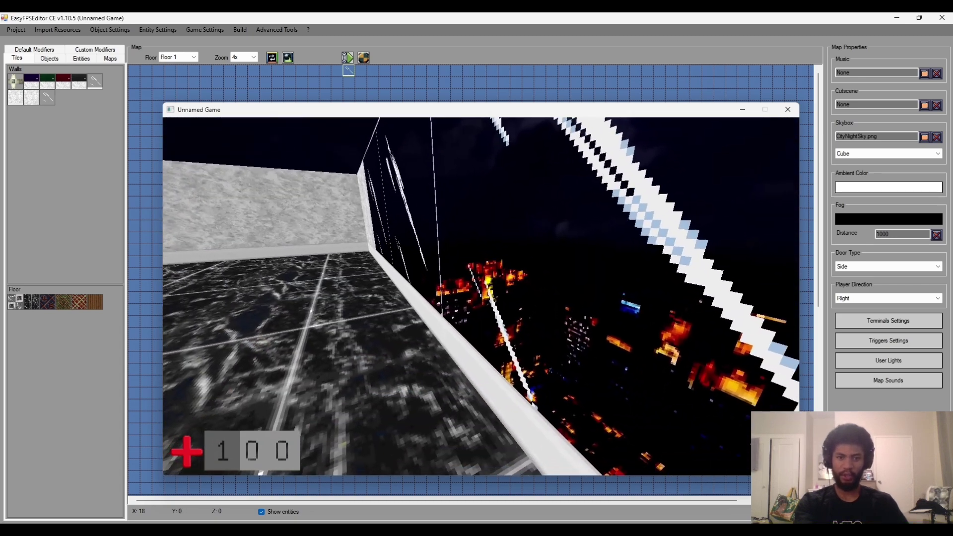
key(Right)
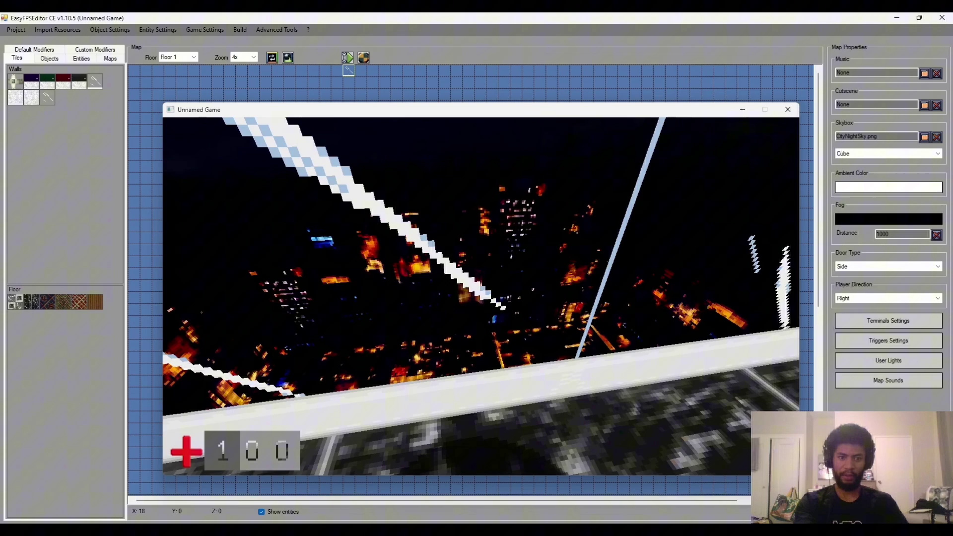
- Walk back and forth along the glass wall to check how the skyline shows through it, and exit the game
key(a)
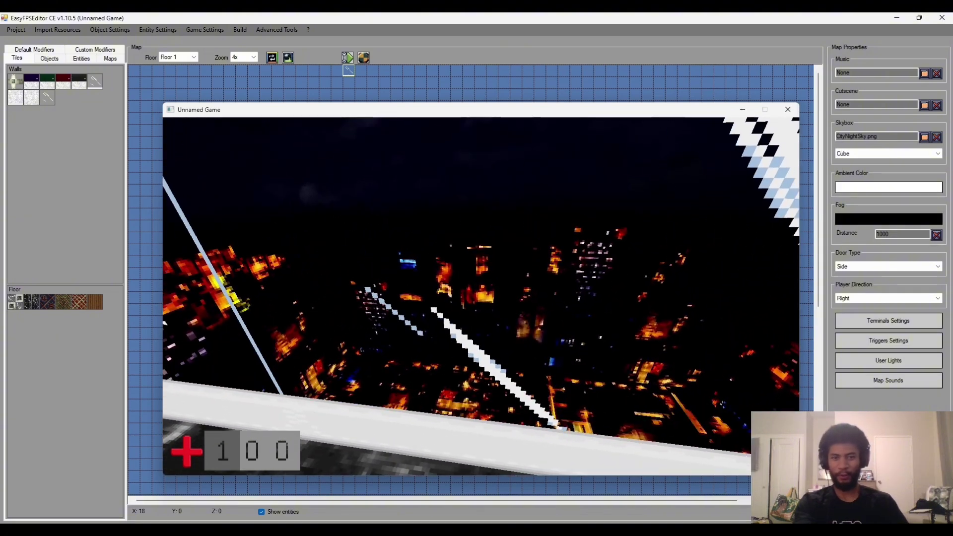
key(d)
key(a)
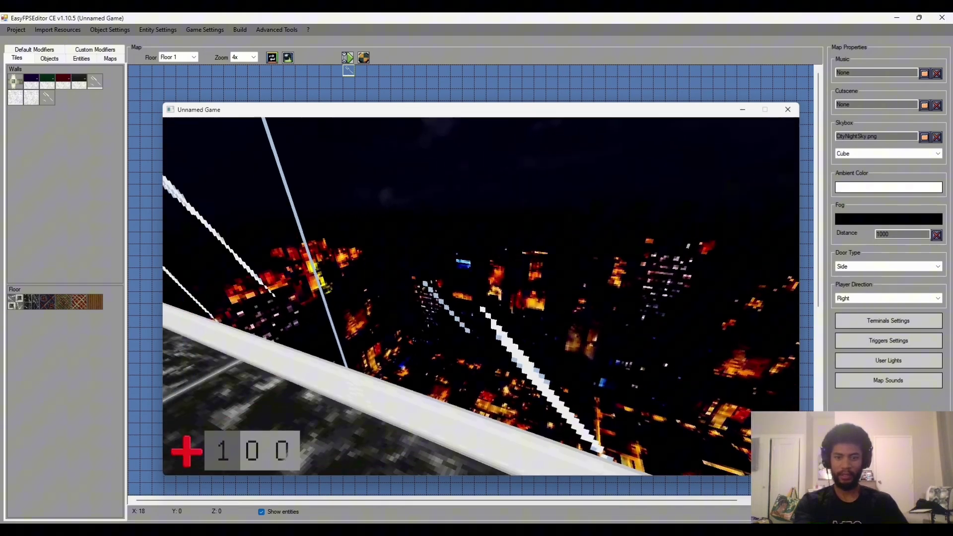
key(a)
key(d)
key(s)
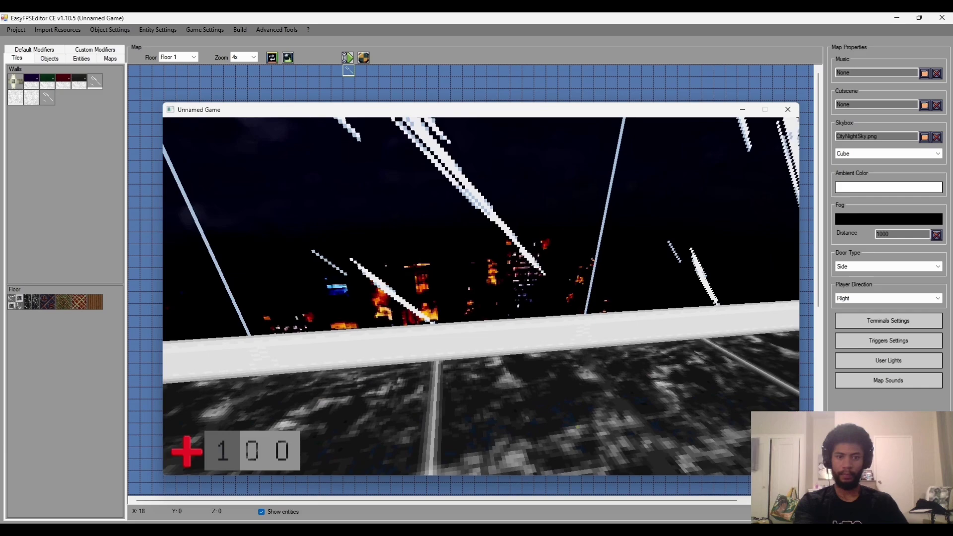
key(w)
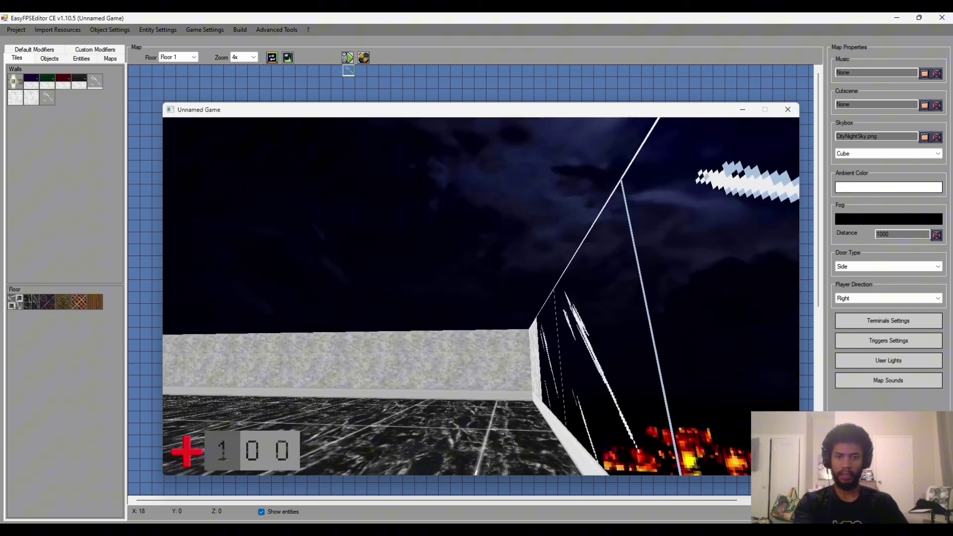
key(w)
key(a)
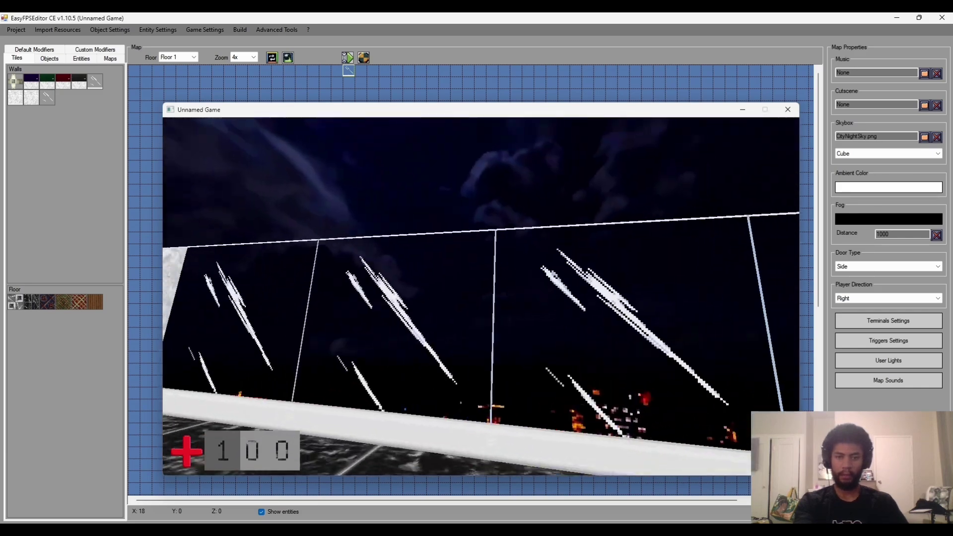
key(Escape)
click(218, 424)
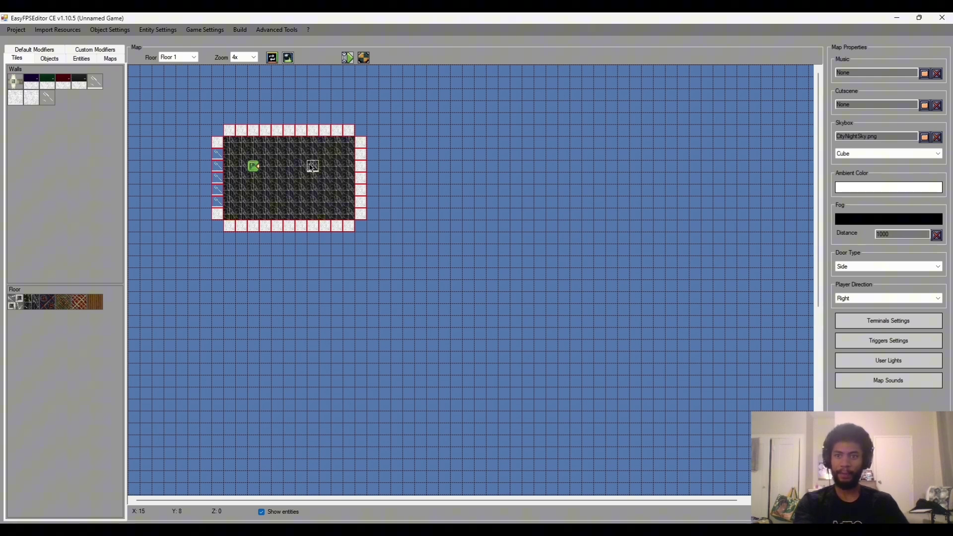
- Rename weapon slot 1 as Crowbar in the weapon settings, accepting the rename, and make it a melee weapon
click(108, 31)
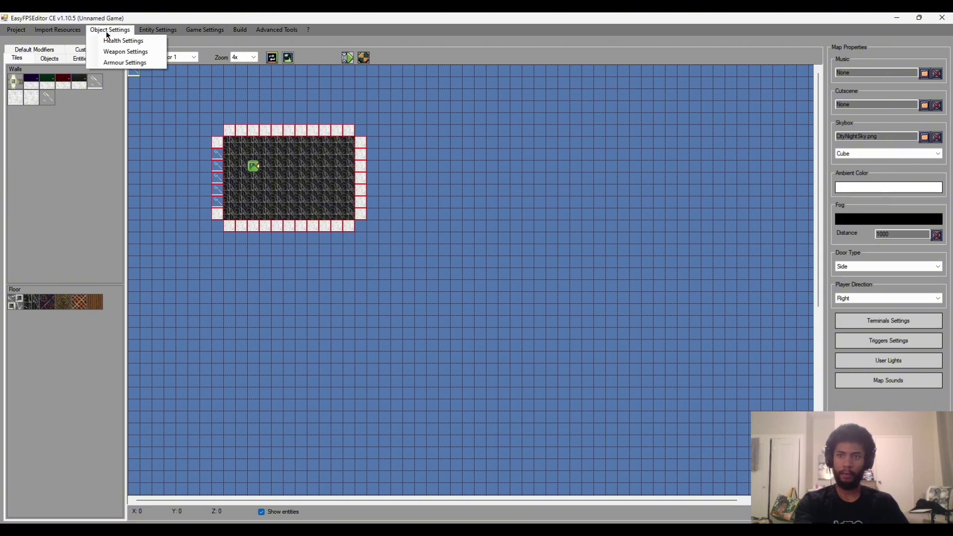
click(127, 53)
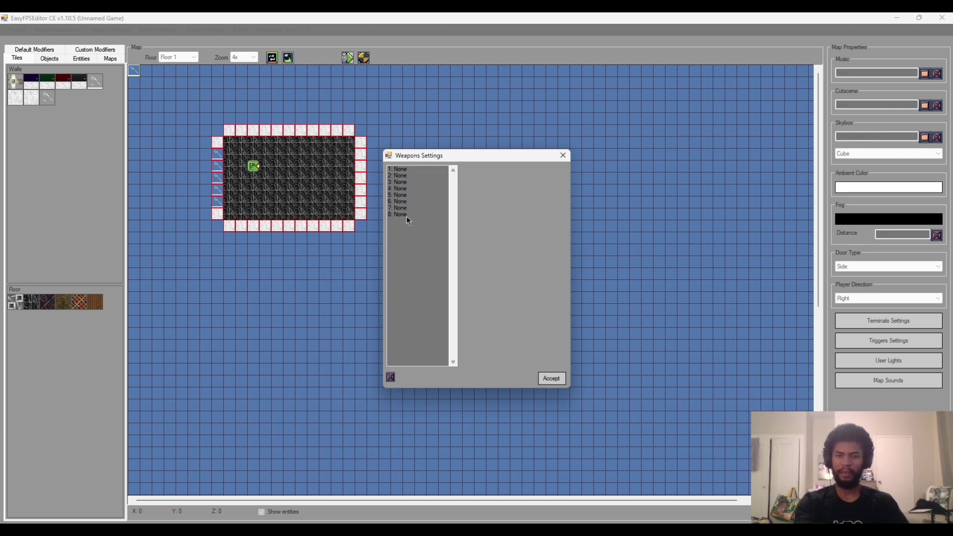
click(404, 170)
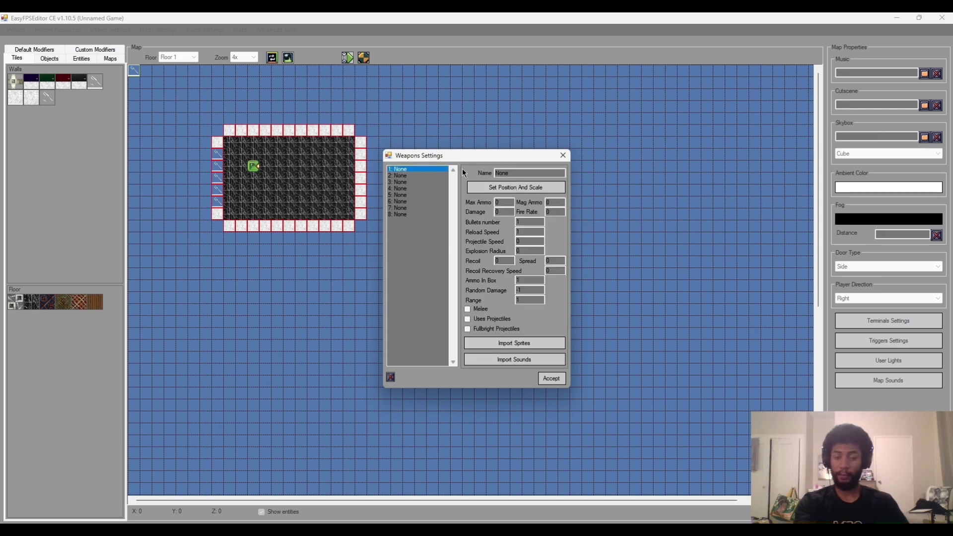
double_click(520, 173)
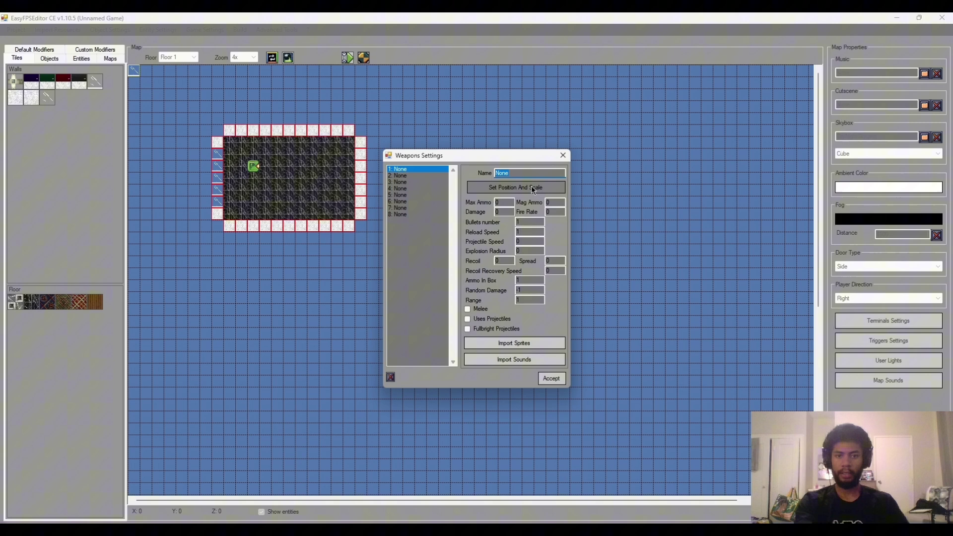
text(Crowbar)
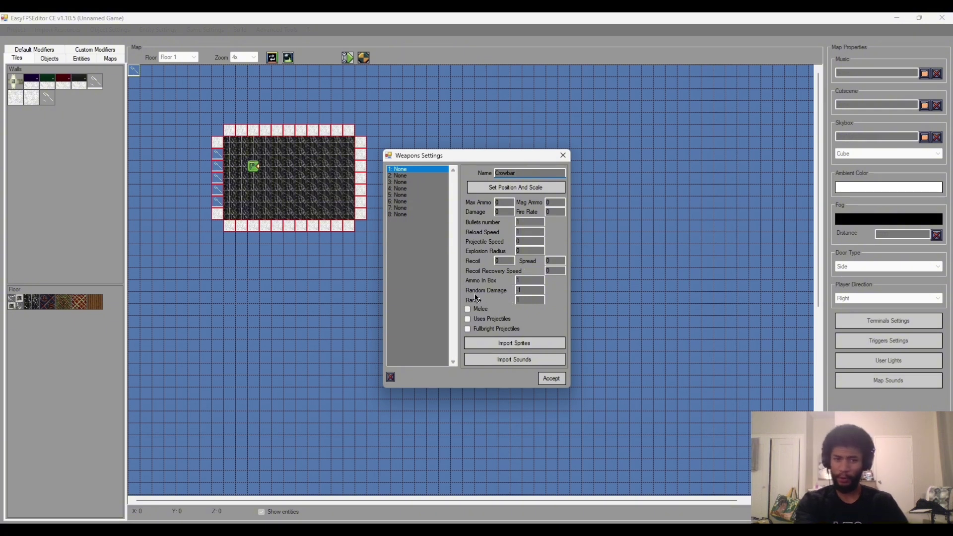
click(467, 310)
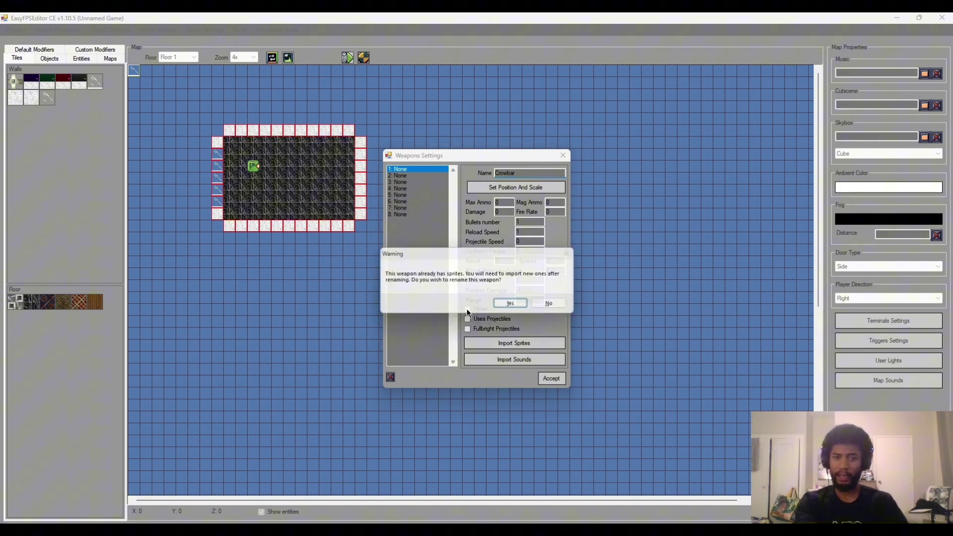
click(499, 307)
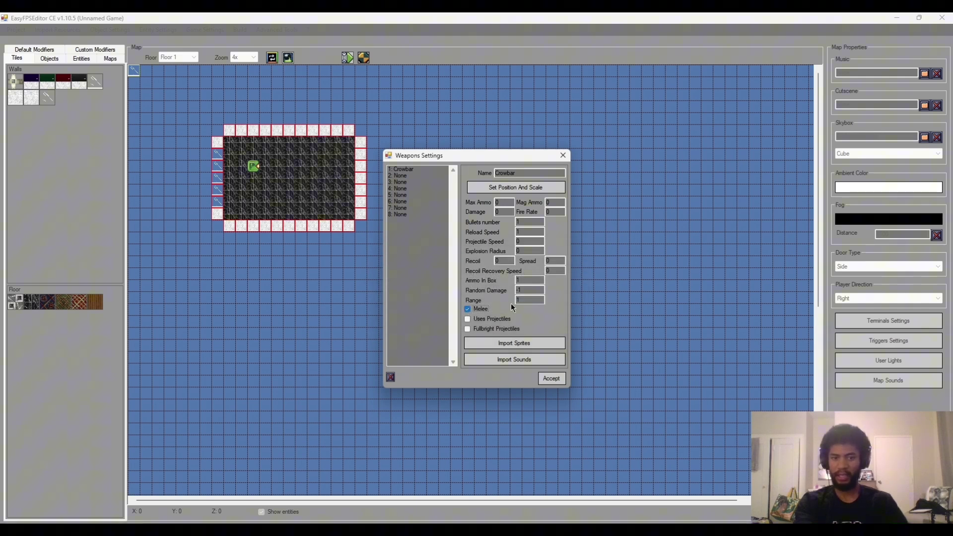
click(468, 308)
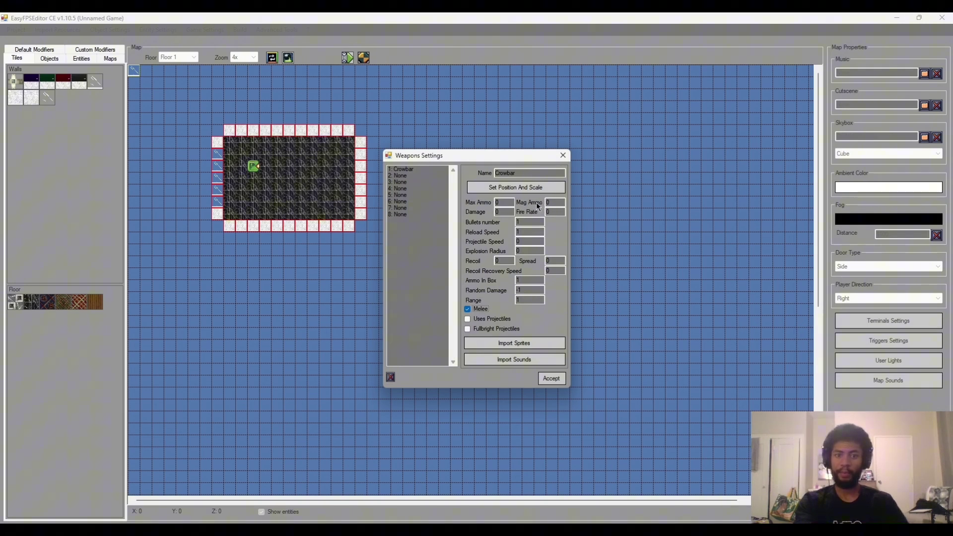
- Set the Crowbar's damage to 20 and its fire rate to 15
drag(506, 213, 482, 212)
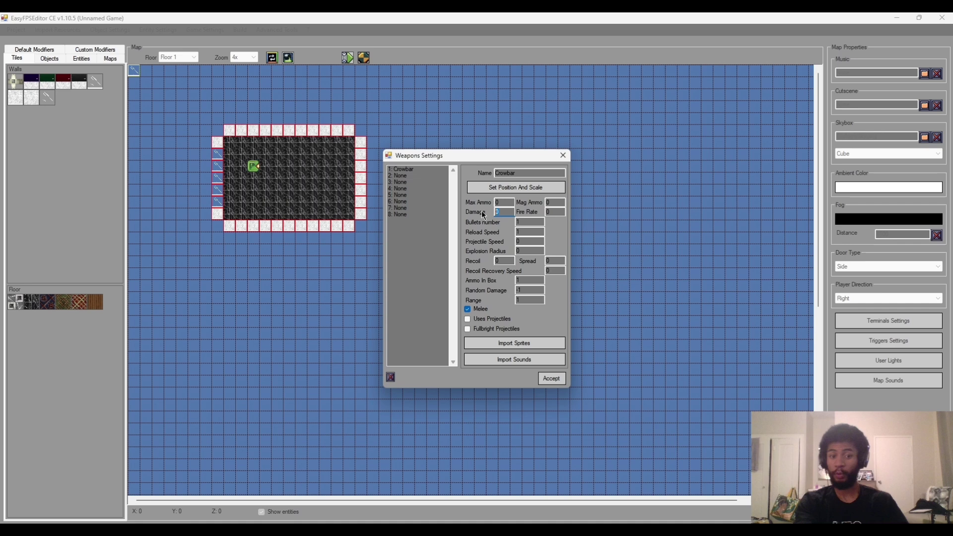
text(20)
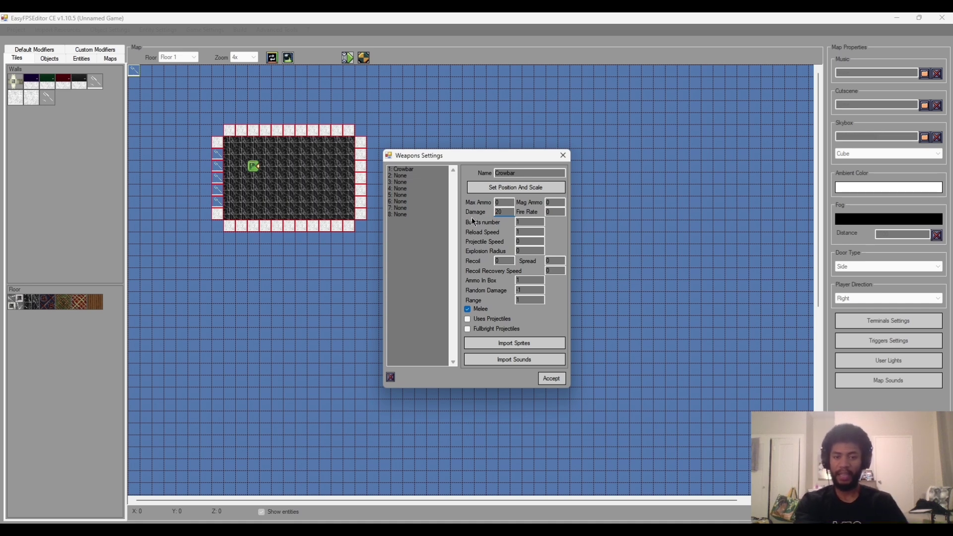
click(553, 212)
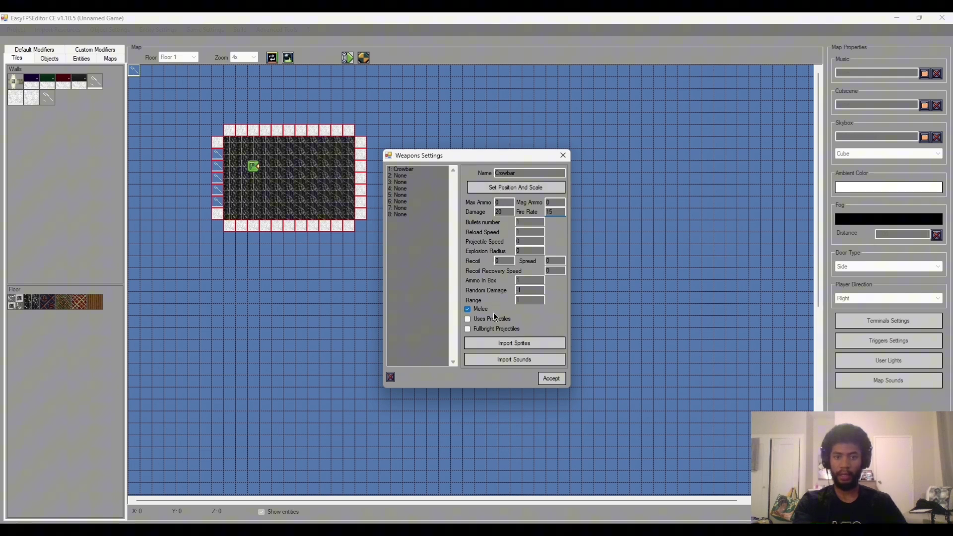
- Reselect the Crowbar in the weapon list and open its sprite import window
click(508, 343)
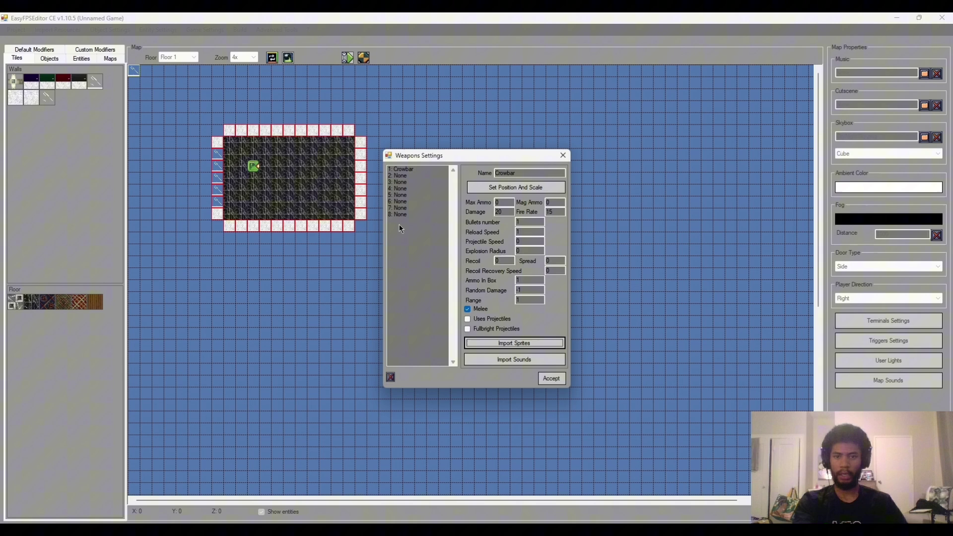
click(400, 176)
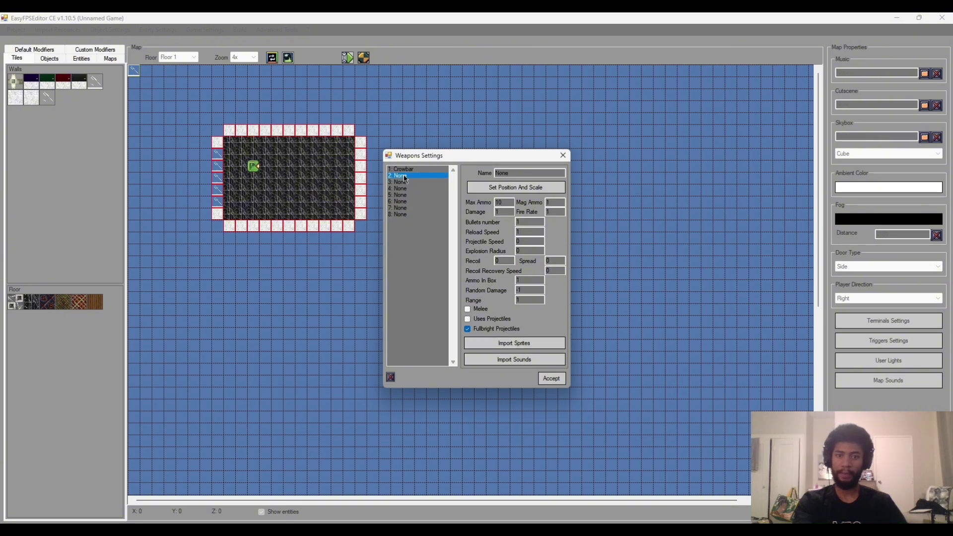
click(401, 169)
click(401, 176)
click(403, 170)
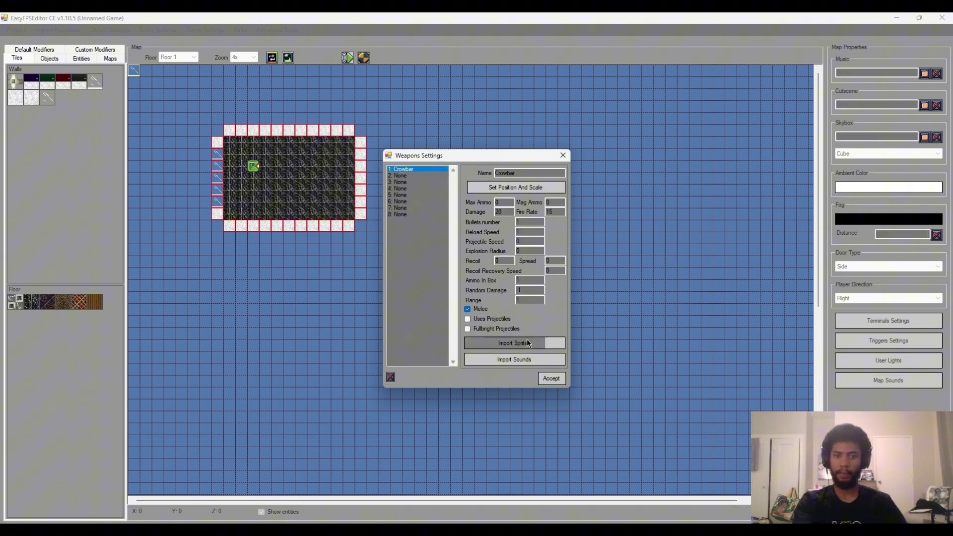
click(518, 346)
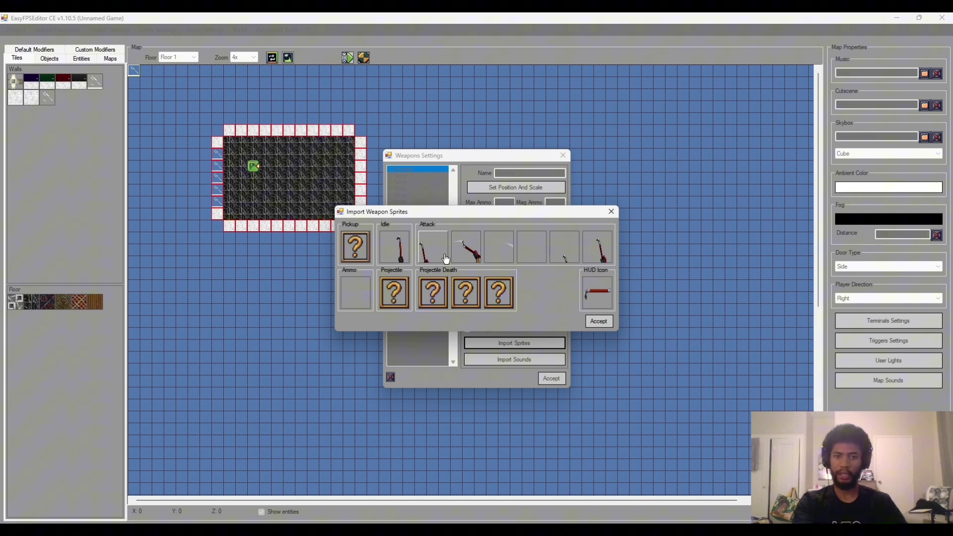
- Import crowbar1.png from the assets' weapons/crowbar folder as the Crowbar's idle sprite
click(398, 251)
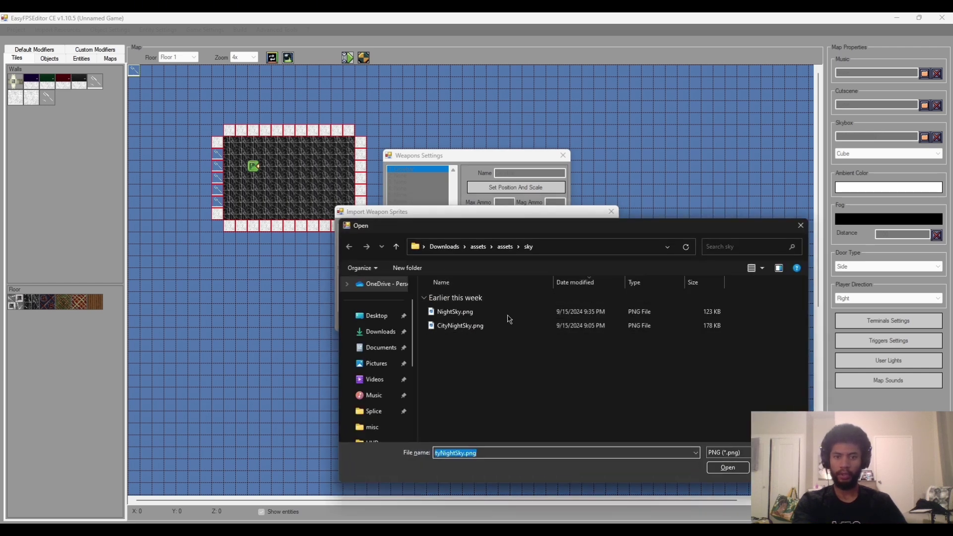
click(504, 246)
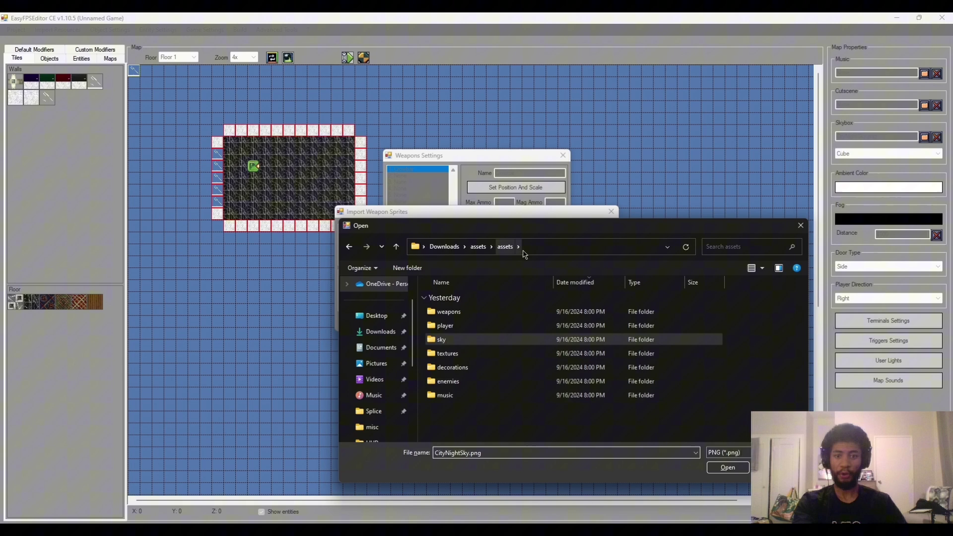
double_click(458, 312)
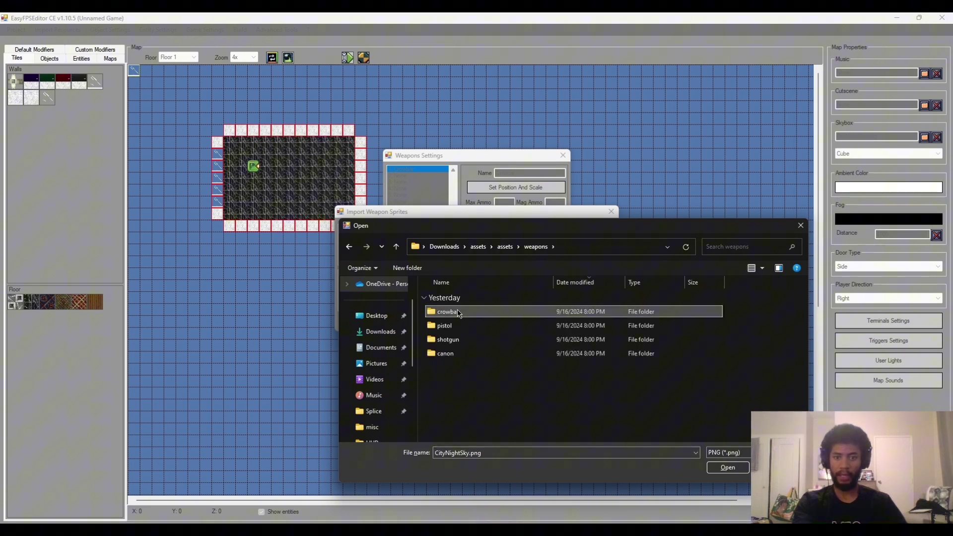
double_click(457, 310)
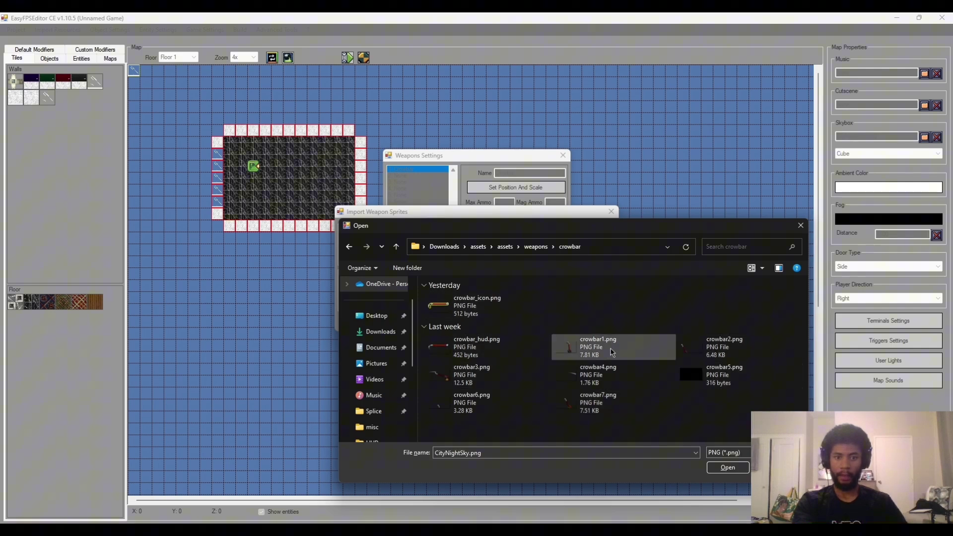
double_click(612, 351)
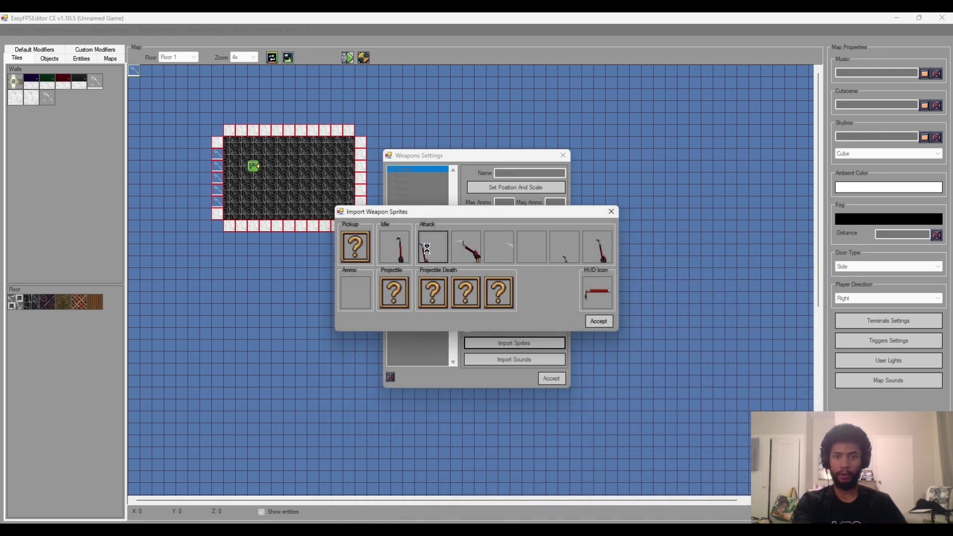
- Import crowbar_icon.png as the Crowbar's pickup sprite and accept the weapon sprites
click(586, 286)
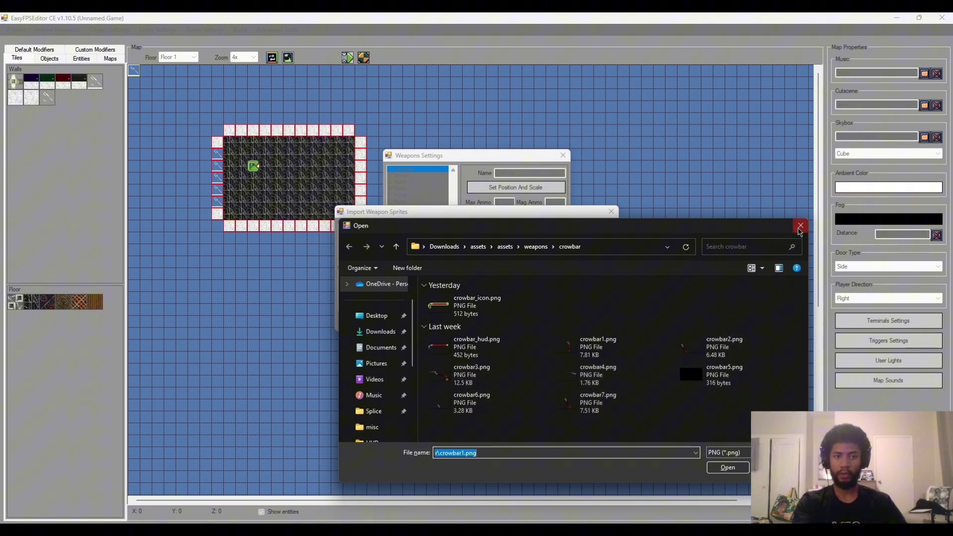
click(800, 225)
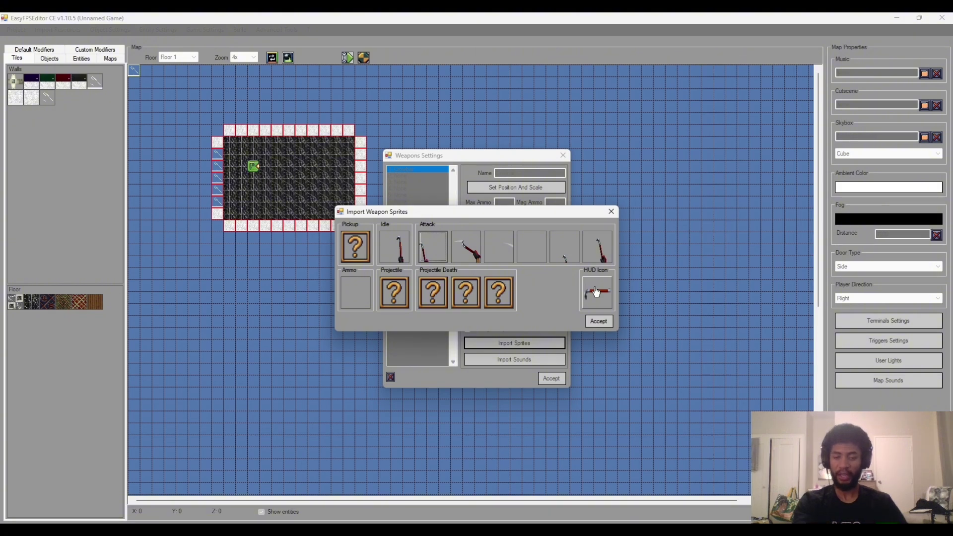
click(353, 243)
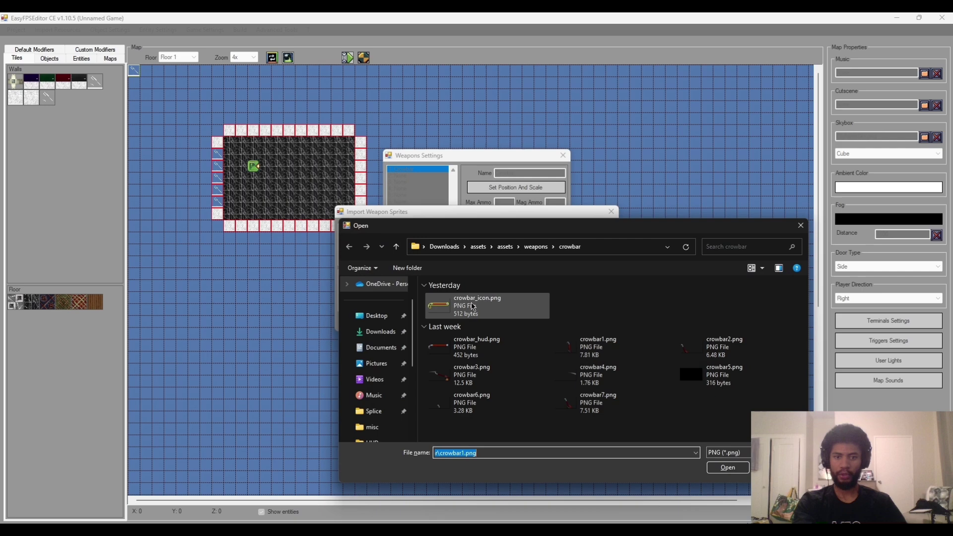
click(470, 305)
double_click(470, 305)
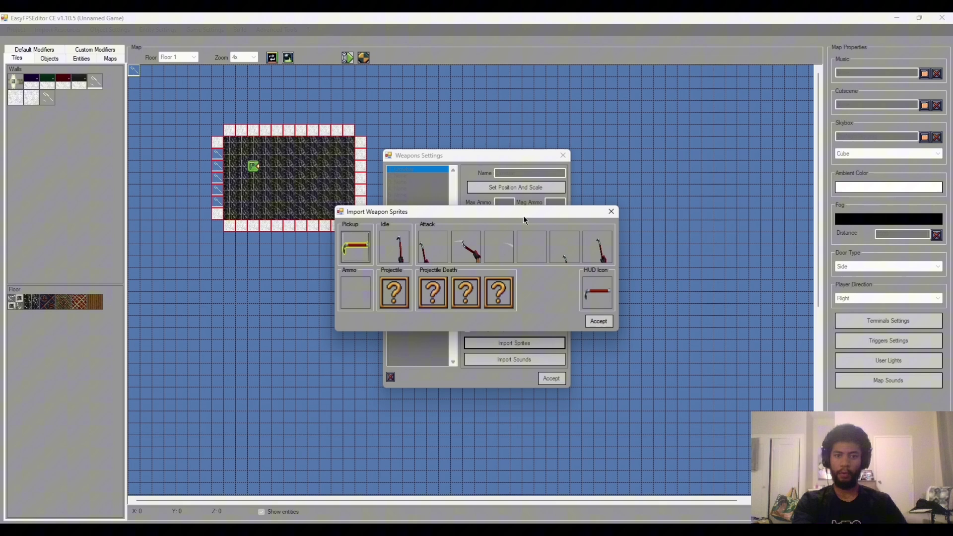
mouse_move(523, 216)
mouse_down()
mouse_move(323, 187)
mouse_move(325, 176)
mouse_move(450, 187)
mouse_move(552, 235)
mouse_move(527, 217)
mouse_up()
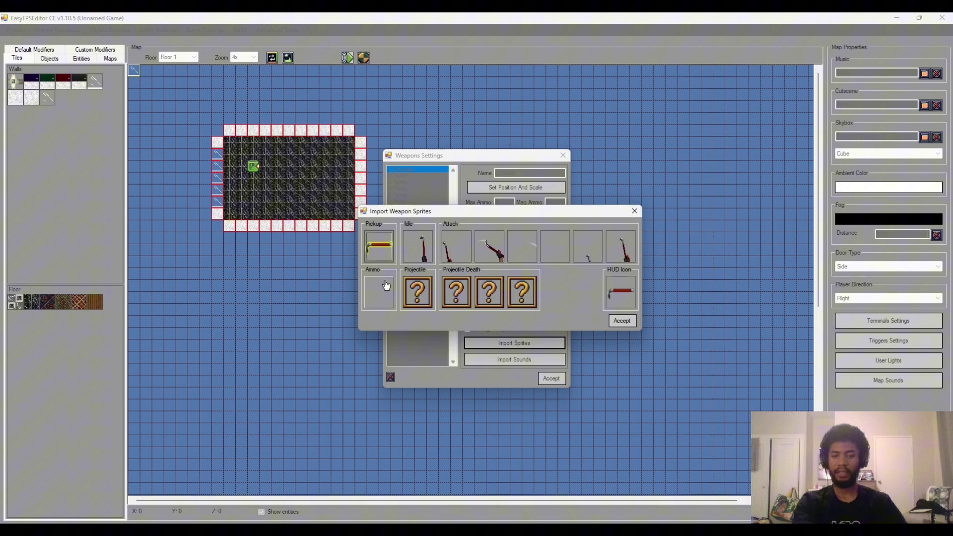
drag(501, 214, 341, 177)
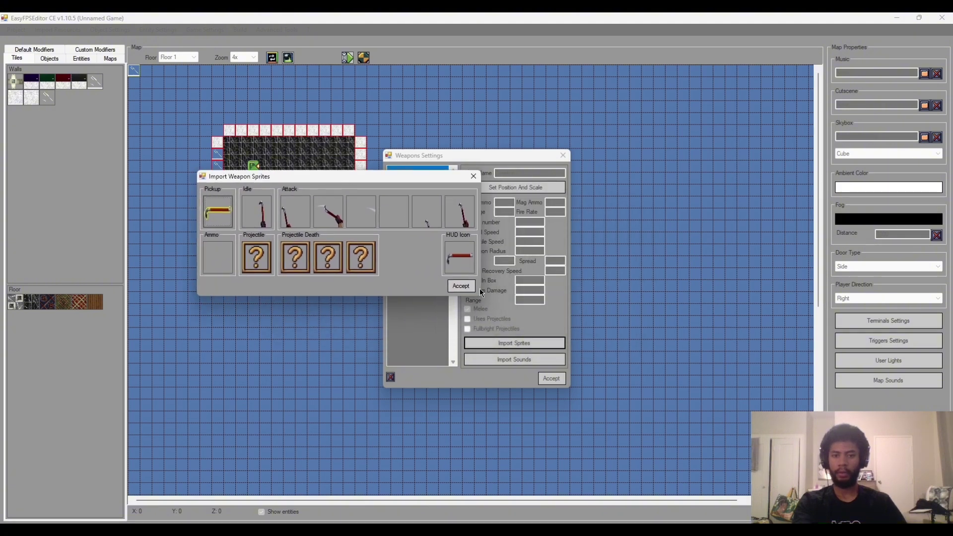
click(461, 286)
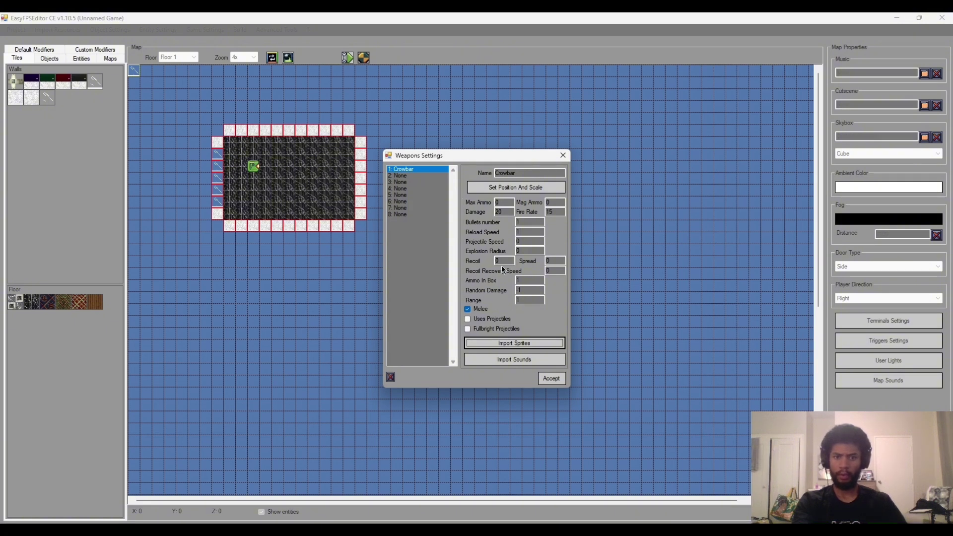
- Import crowbar_pullout.wav as the Crowbar's pull out sound
click(513, 363)
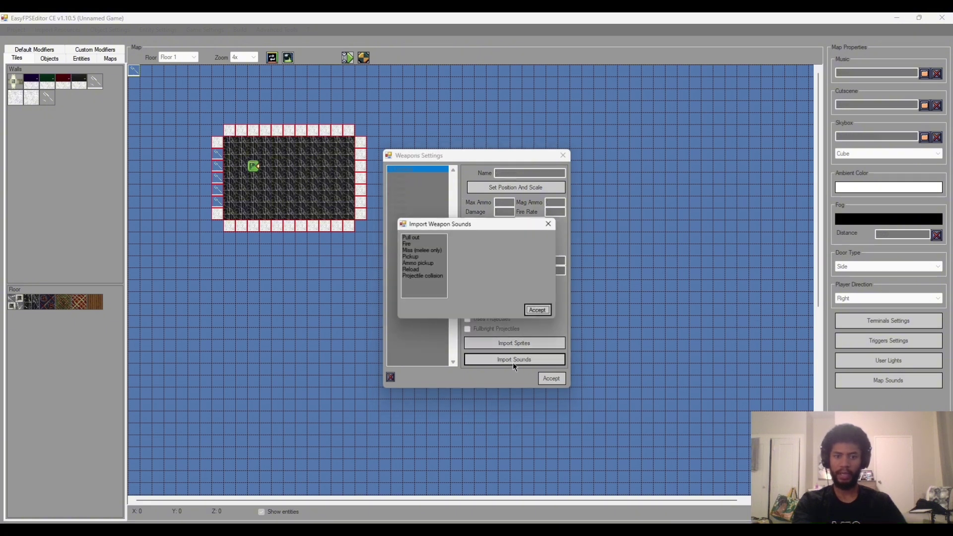
click(415, 238)
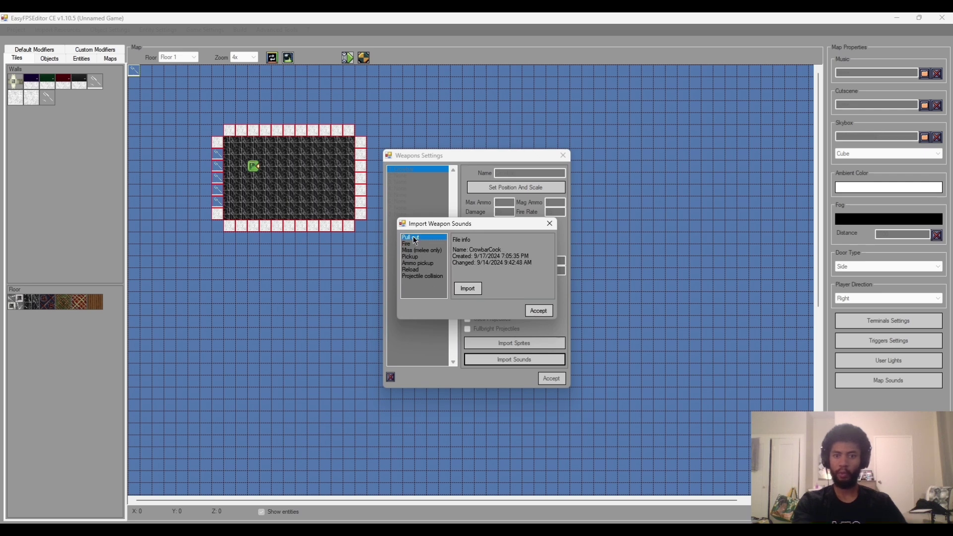
click(468, 289)
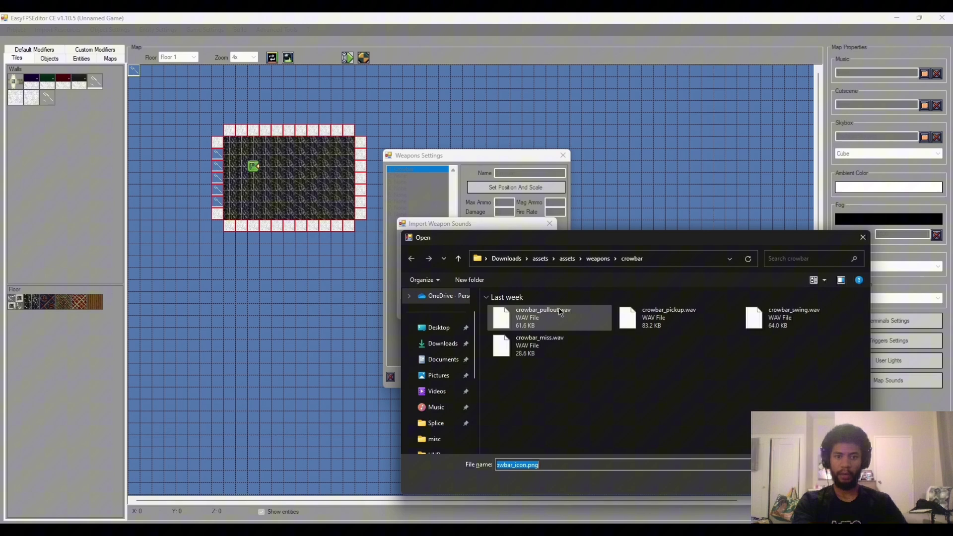
click(558, 313)
double_click(558, 313)
click(491, 301)
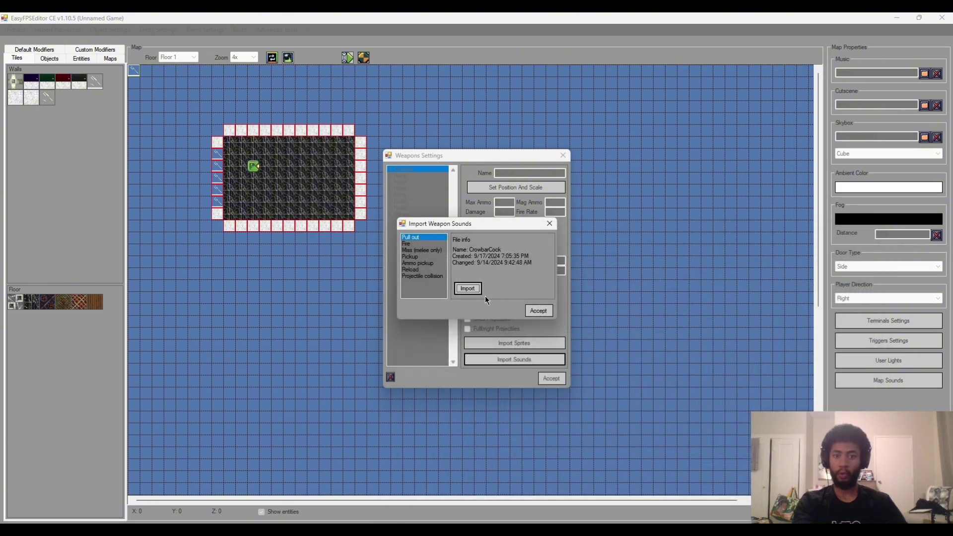
- Import crowbar_swing.wav as the Crowbar's fire sound
click(410, 244)
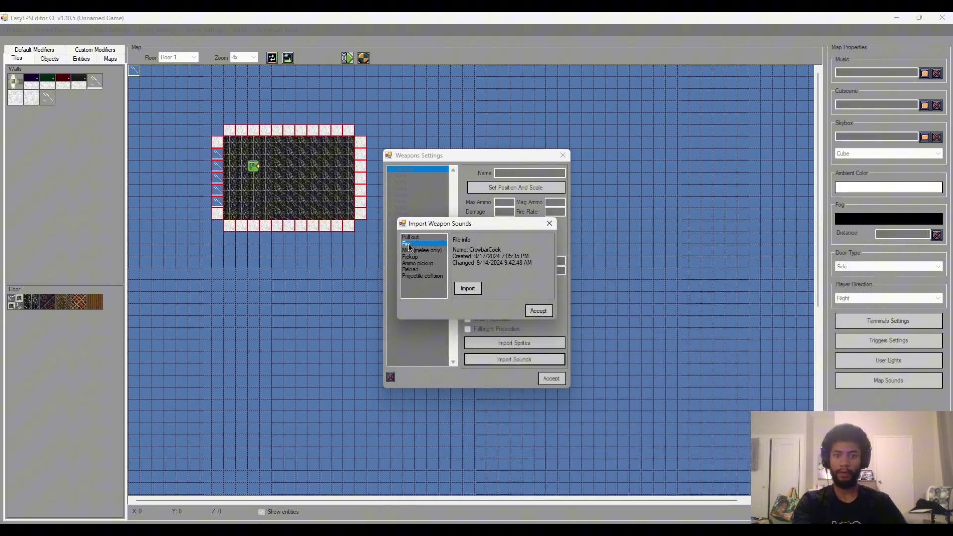
click(474, 290)
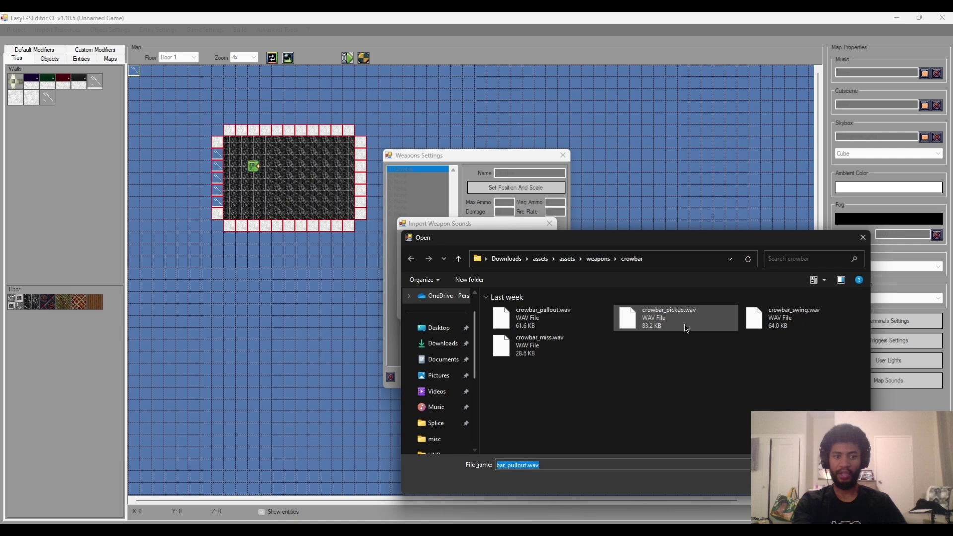
double_click(775, 322)
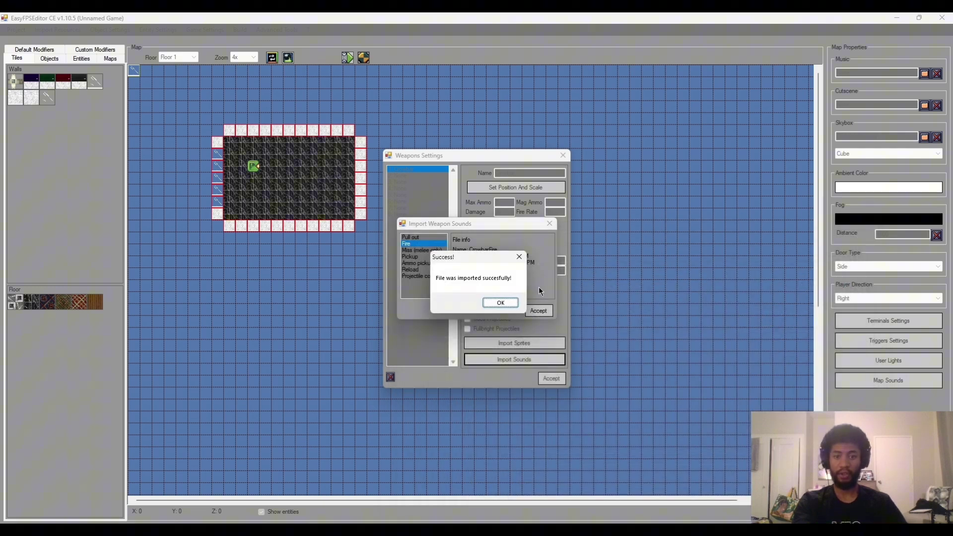
click(493, 301)
- Import crowbar_miss.wav as the Crowbar's melee miss sound
click(423, 251)
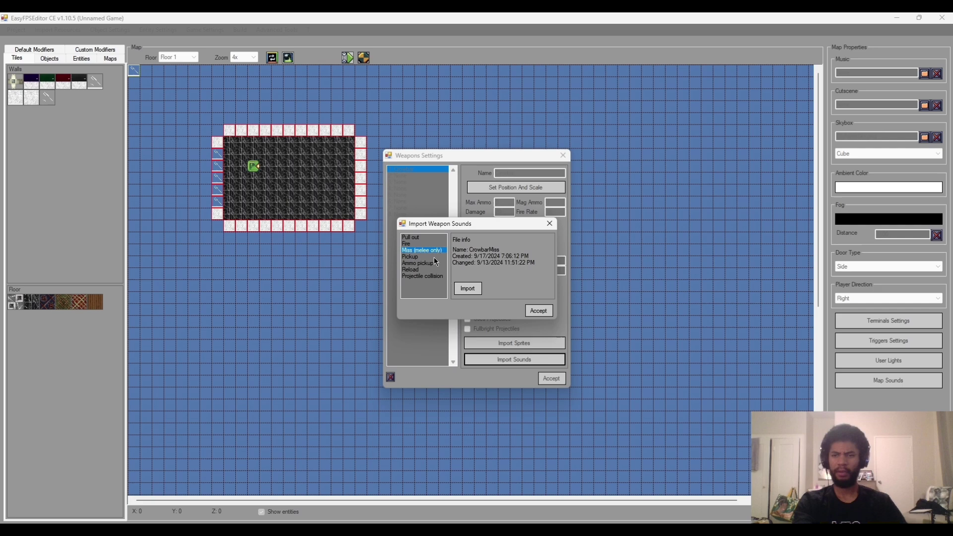
click(473, 291)
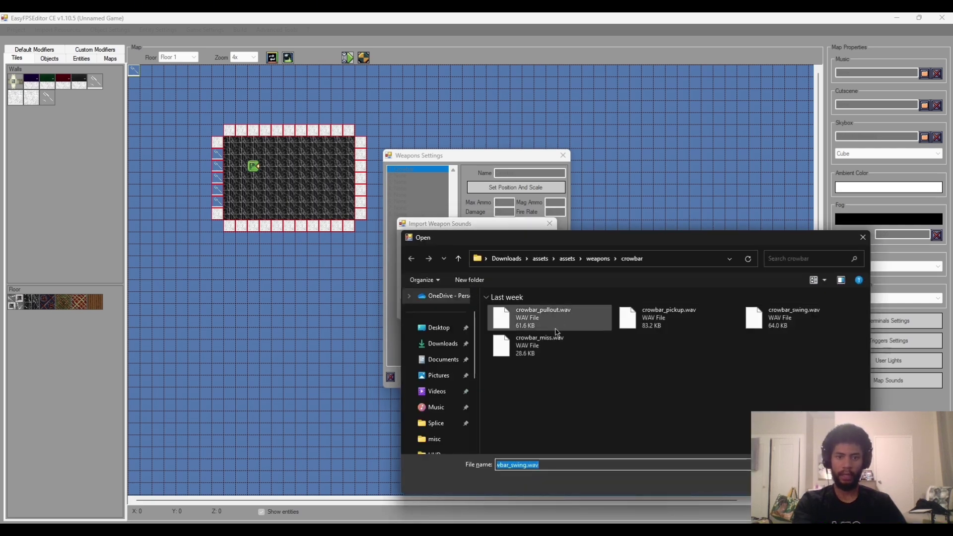
double_click(542, 350)
click(494, 299)
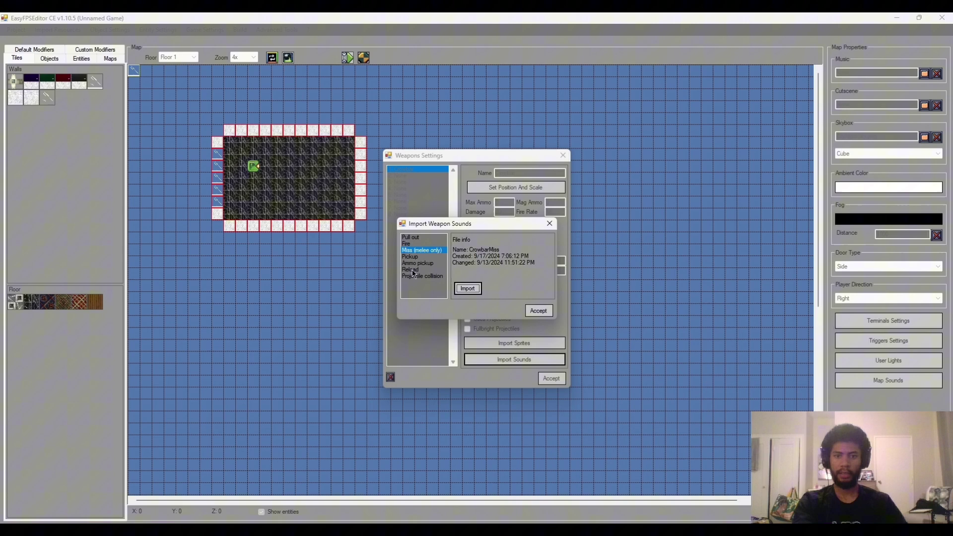
- Import crowbar_pickup.wav as the Crowbar's pickup sound
click(420, 257)
click(468, 288)
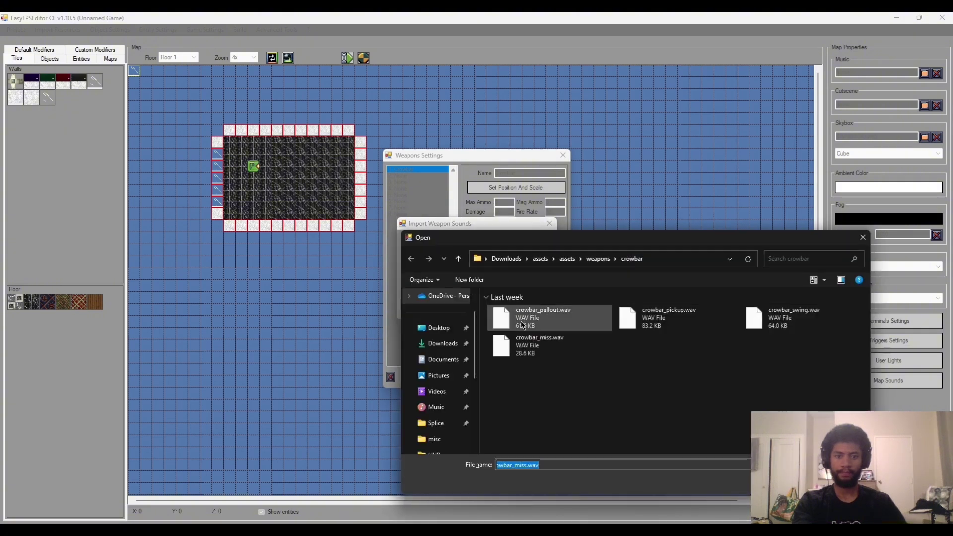
double_click(645, 320)
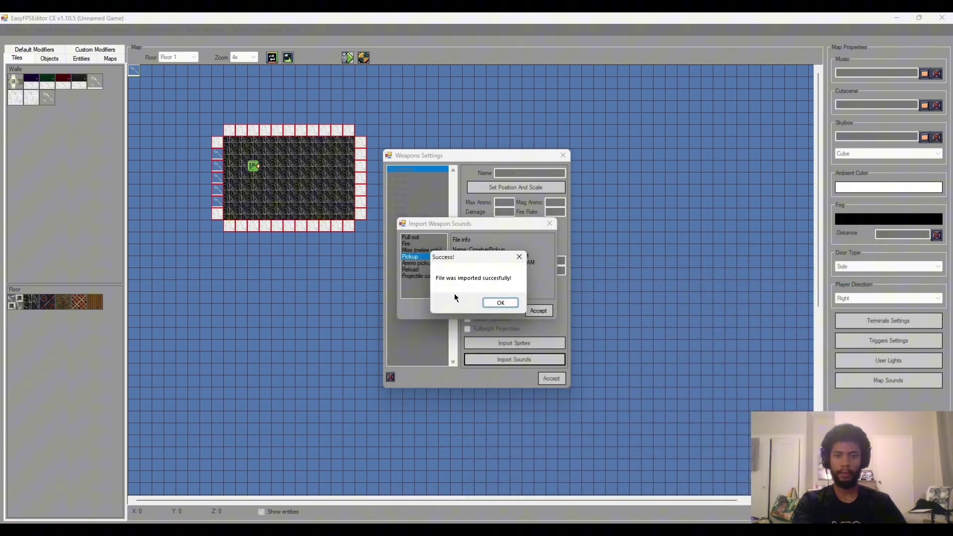
click(495, 303)
- Review the ammo pickup, reload and projectile collision sound slots, and accept the weapon sounds and settings
click(423, 264)
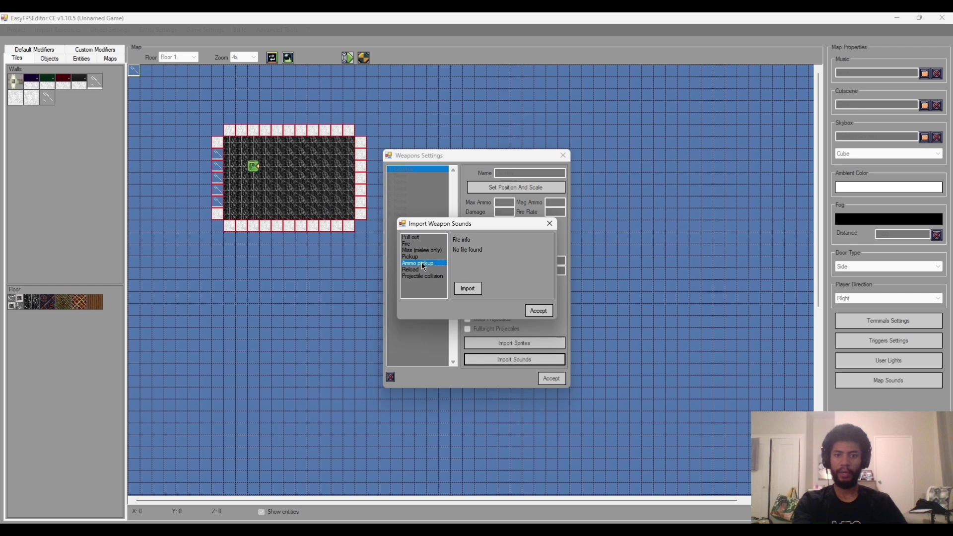
click(417, 270)
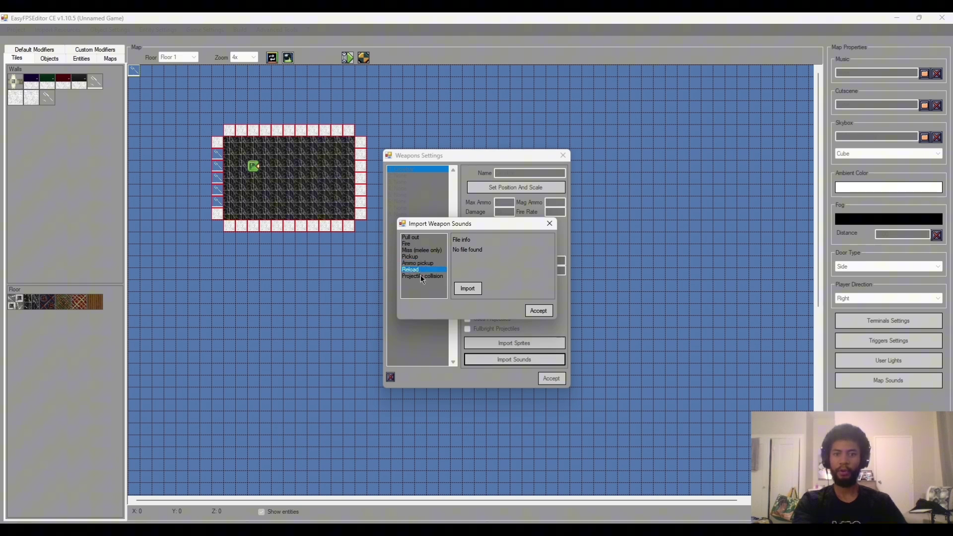
click(422, 276)
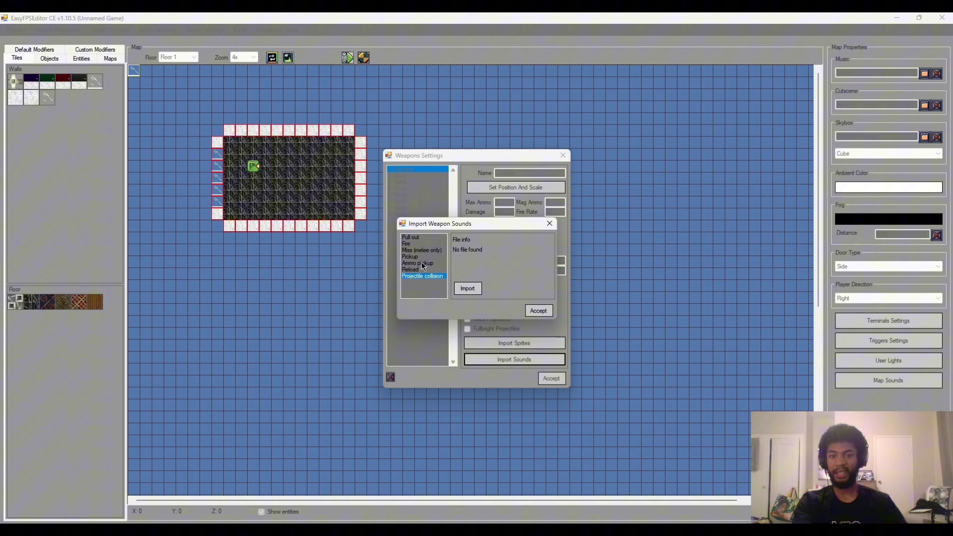
click(544, 314)
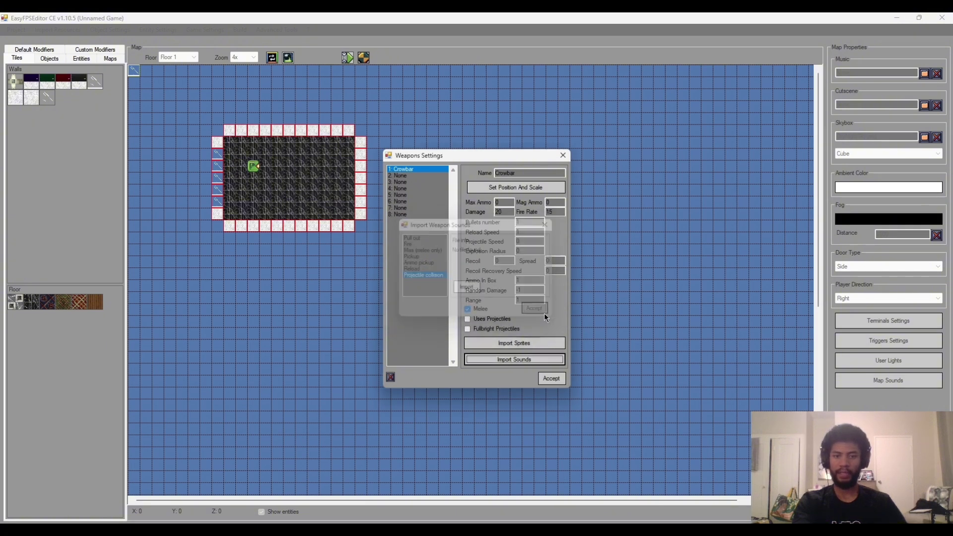
click(548, 381)
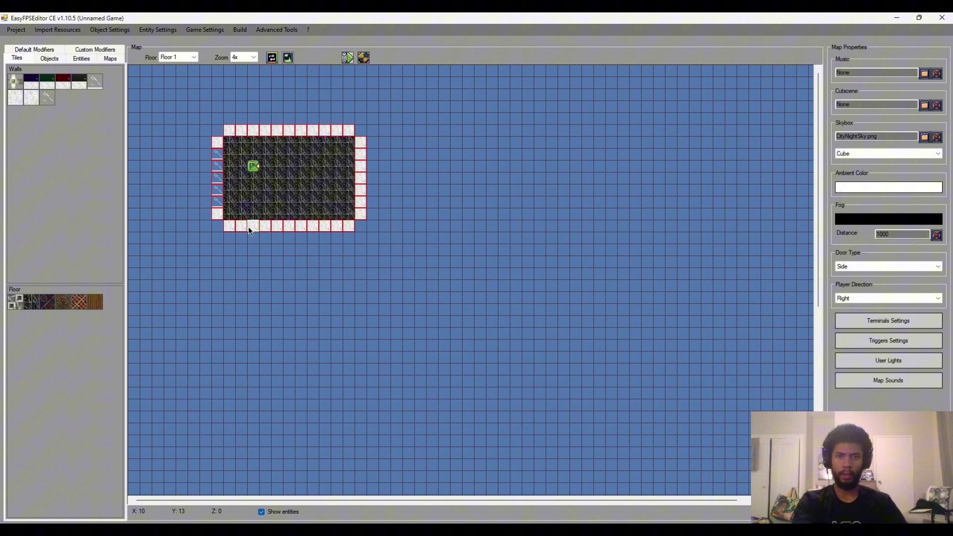
- Place the crowbar weapon pickup on the floor near the middle of the room, ahead of the player start
click(49, 59)
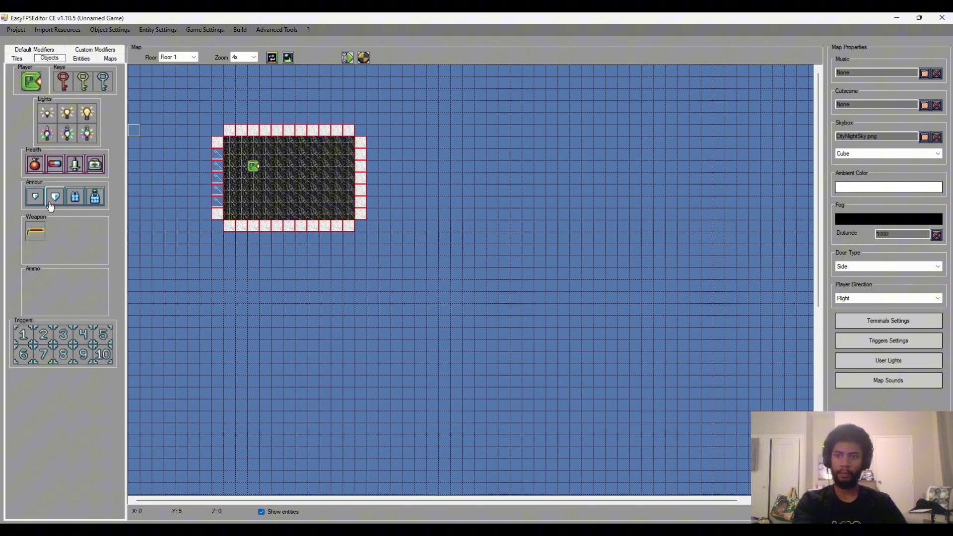
click(41, 234)
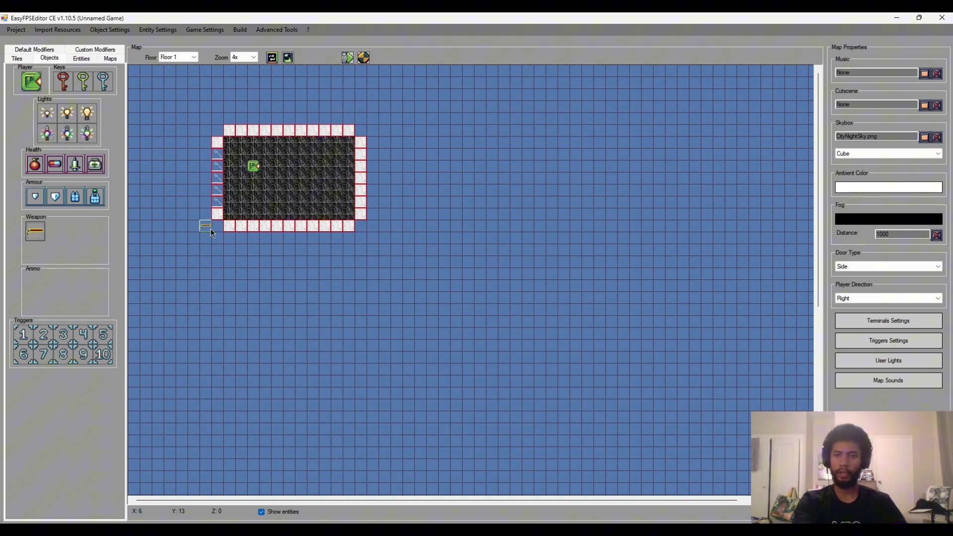
click(301, 183)
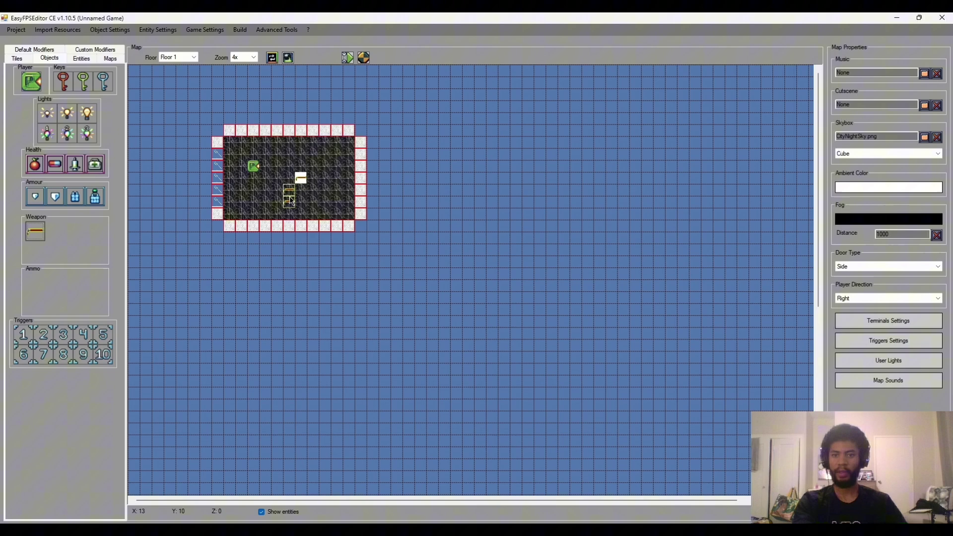
- Playtest the map with a new game, walking forward to pick up the crowbar
click(363, 59)
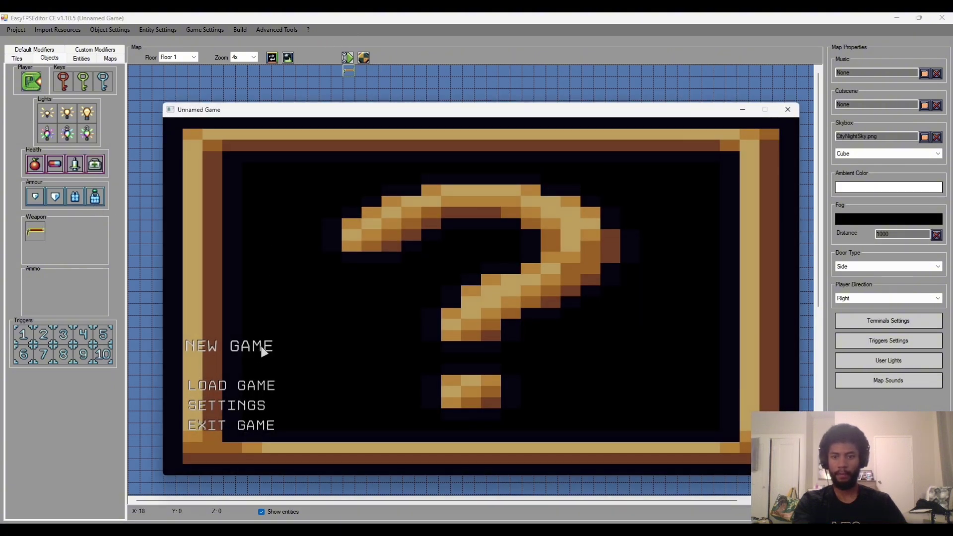
click(202, 347)
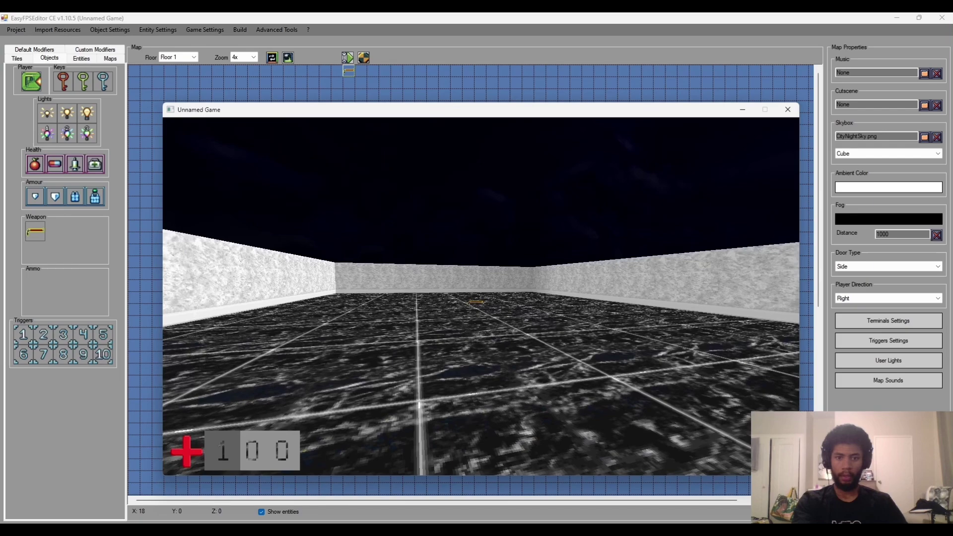
key(w)
key(w)
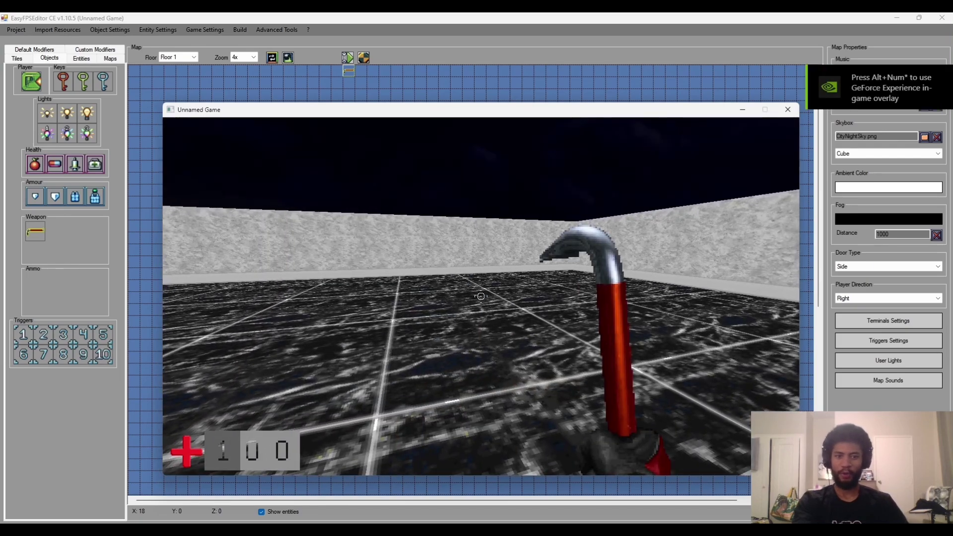
- Walk around the room with the crowbar and swing it, moving up to a white wall to test the melee attack
key(a)
key(w)
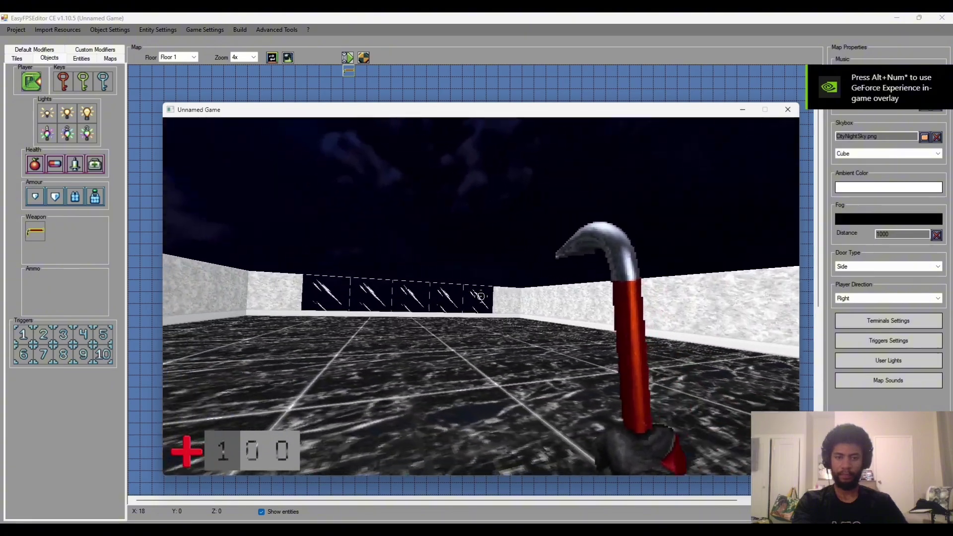
click(480, 297)
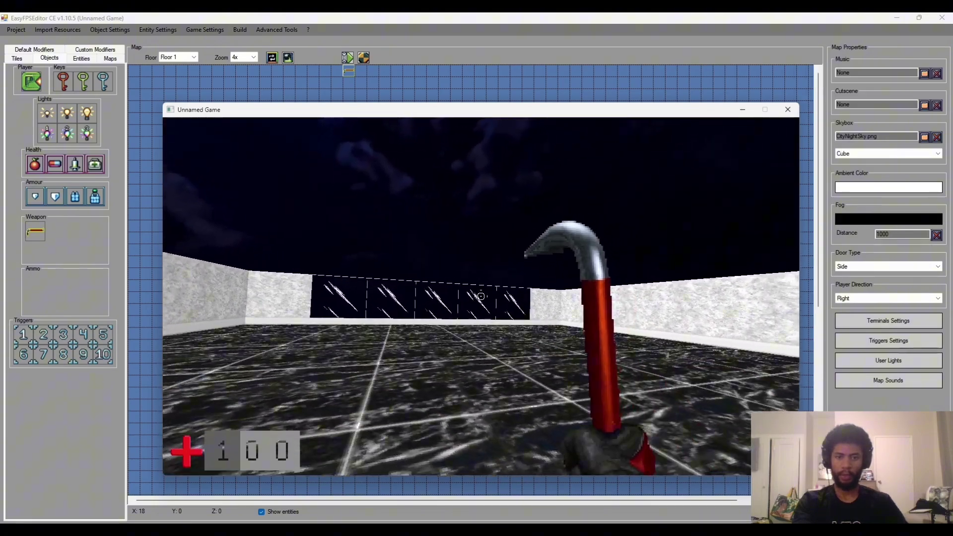
key(w)
click(481, 296)
click(481, 297)
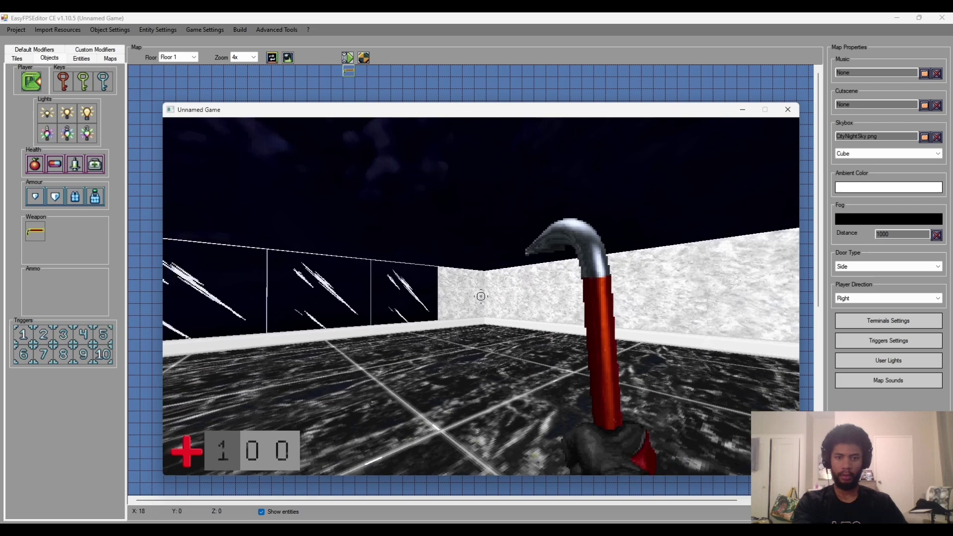
key(d)
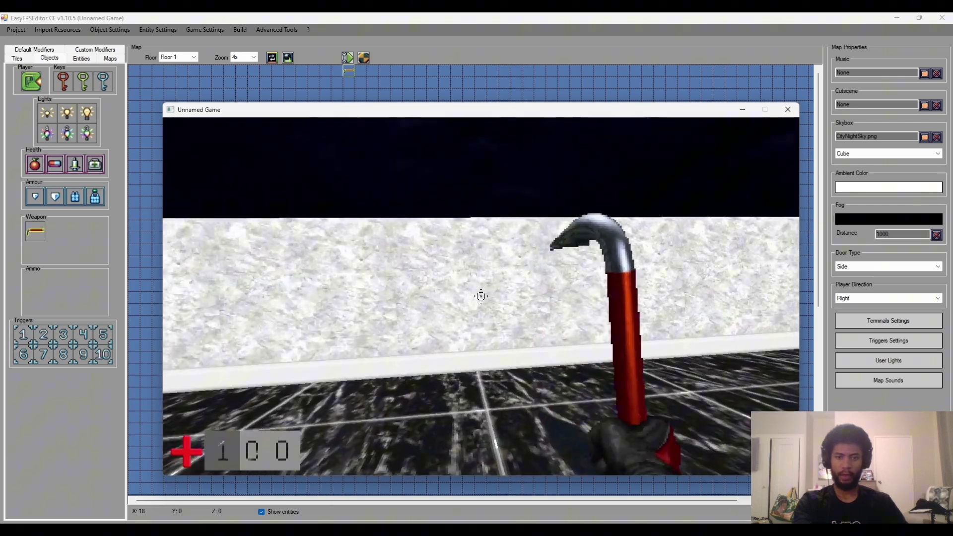
key(w)
key(a)
key(d)
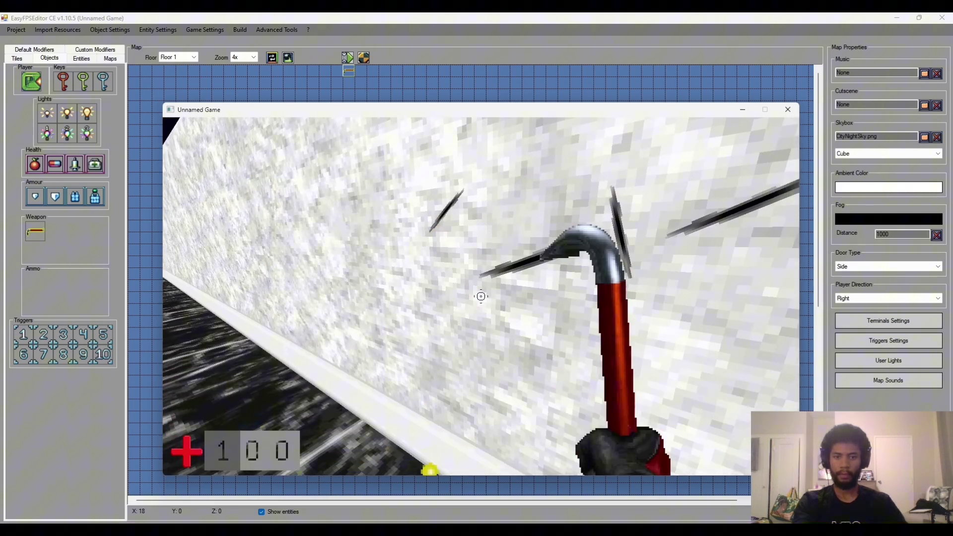
- Inspect the crowbar's hit marks on the white wall from near and far, striking the wall again
key(s)
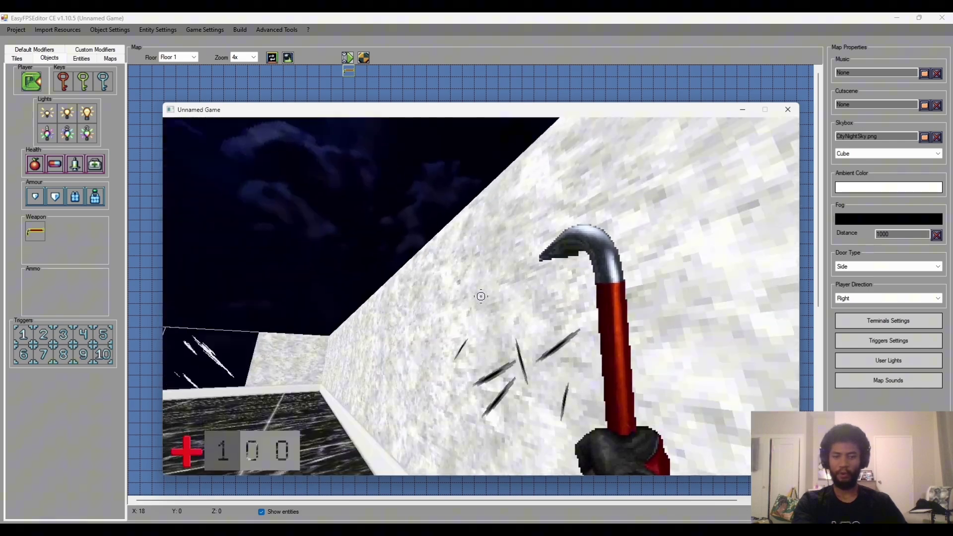
key(w)
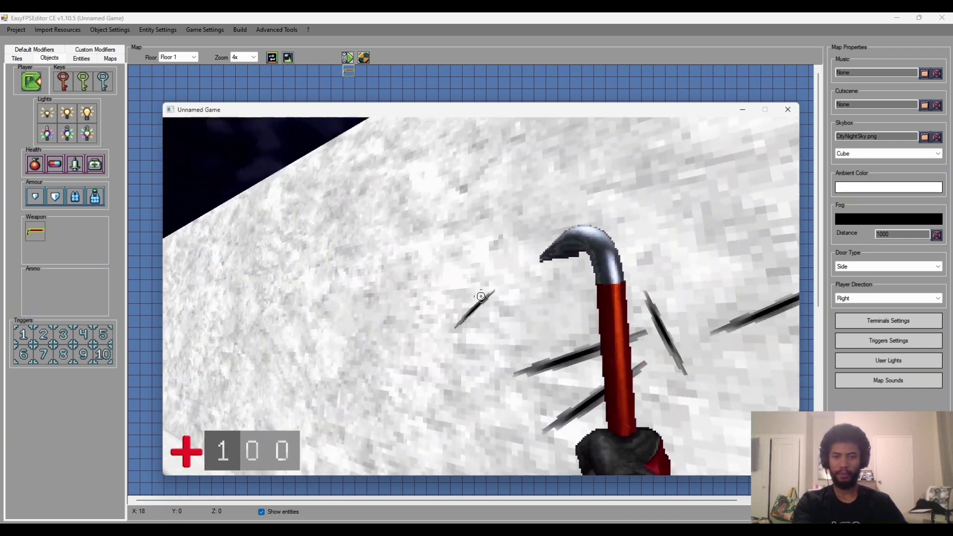
key(w)
click(480, 297)
key(s)
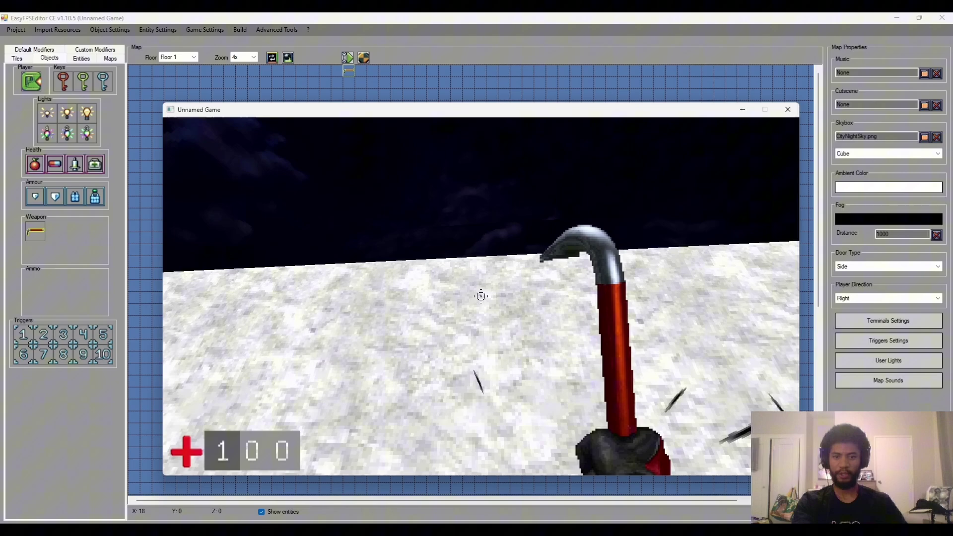
key(w)
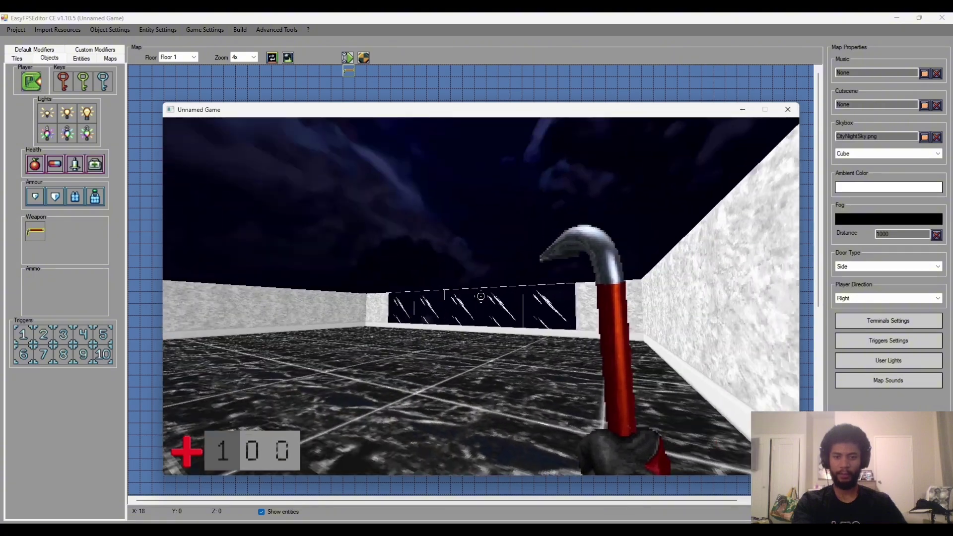
- Look around the room with the crowbar equipped and exit the playtest game
key(Right)
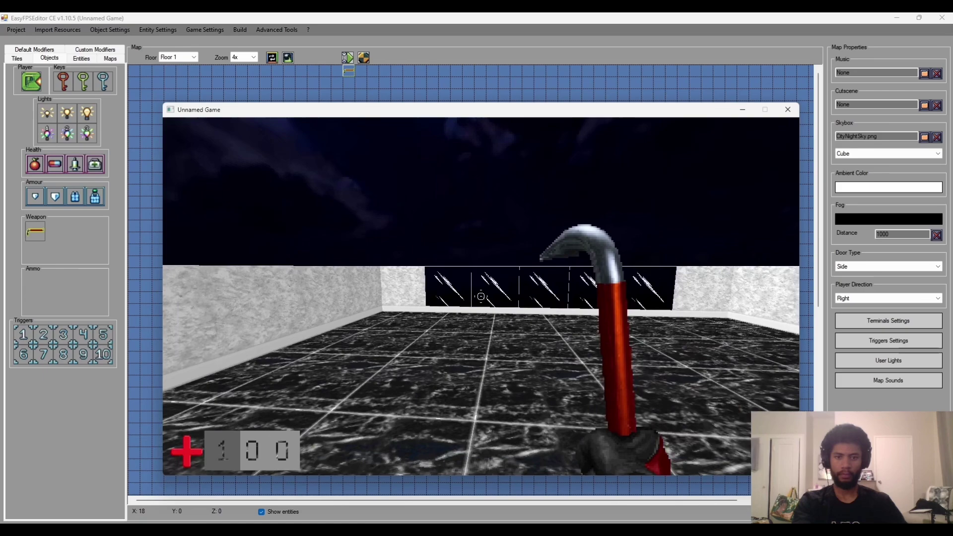
key(Left)
key(Left)
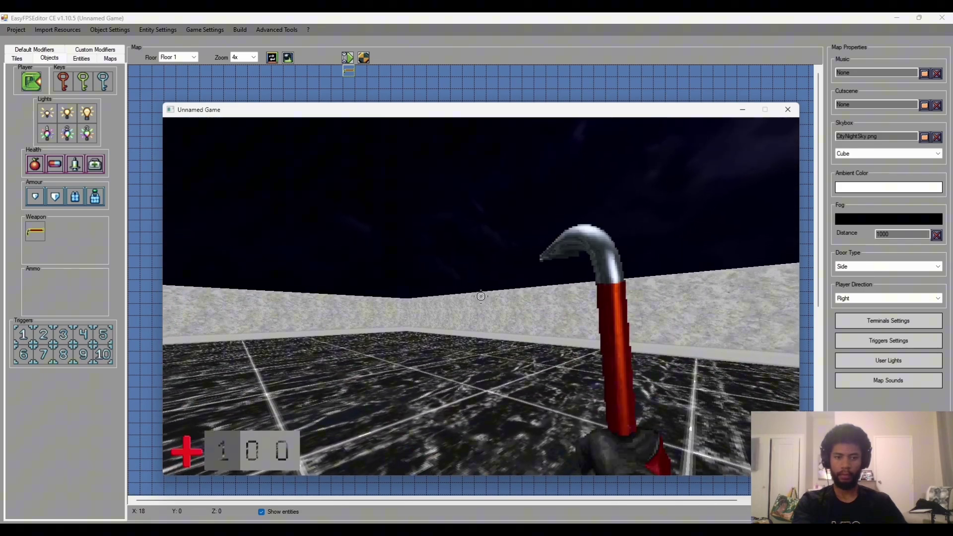
key(Escape)
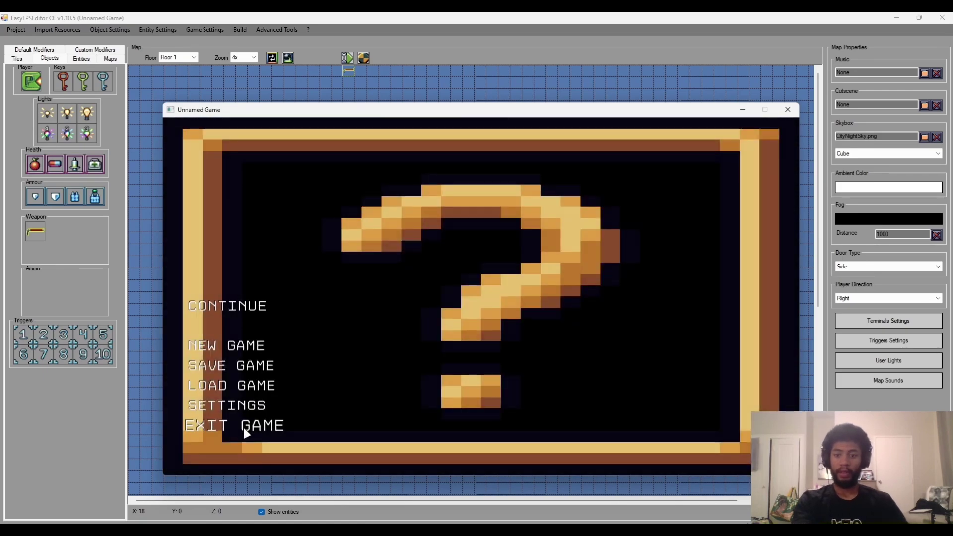
click(246, 426)
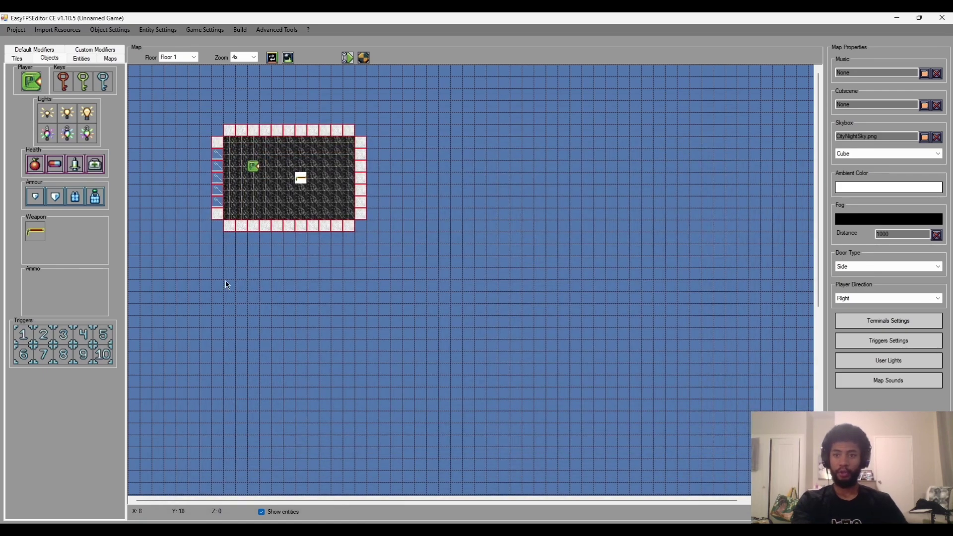
- Set the Crowbar's view scale to 1 and its X and Y position to 0, and accept the weapon settings
click(100, 30)
click(126, 51)
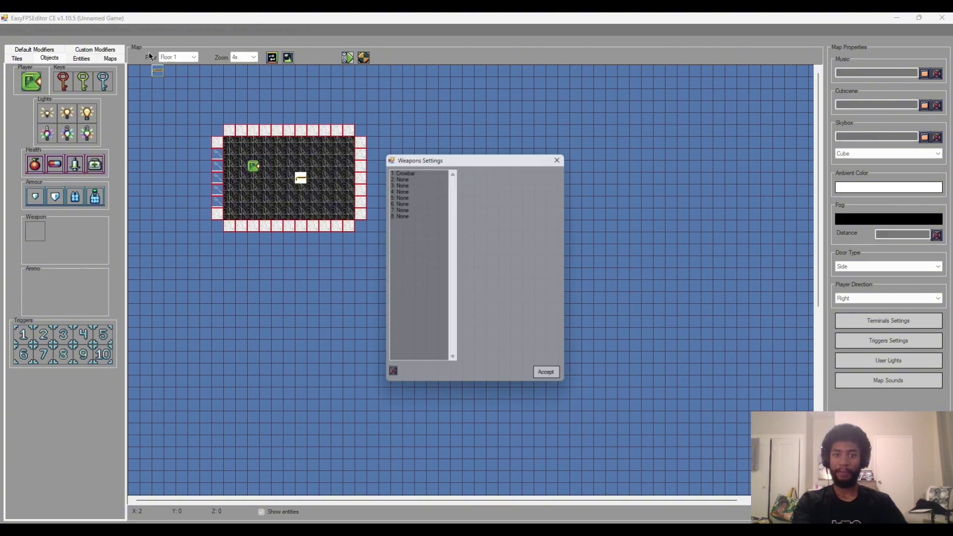
click(409, 170)
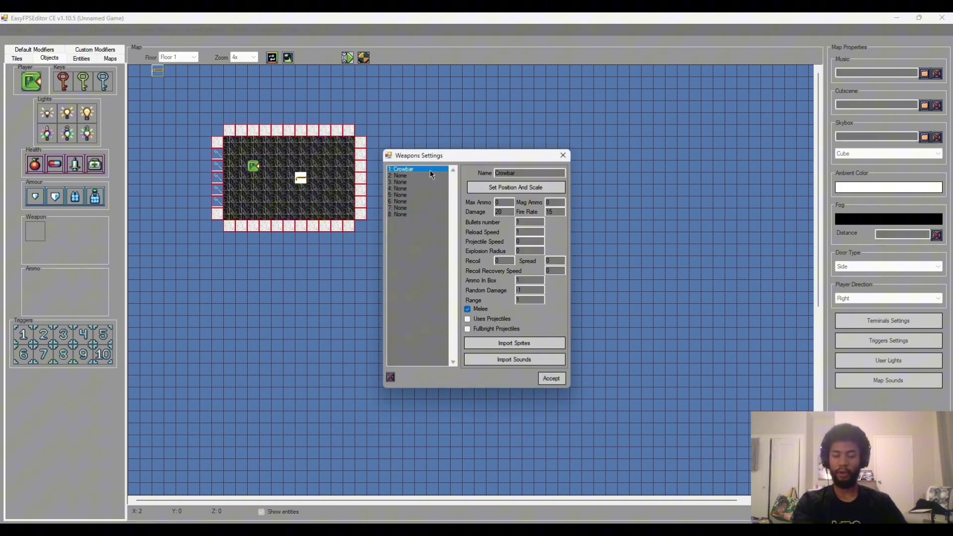
click(515, 187)
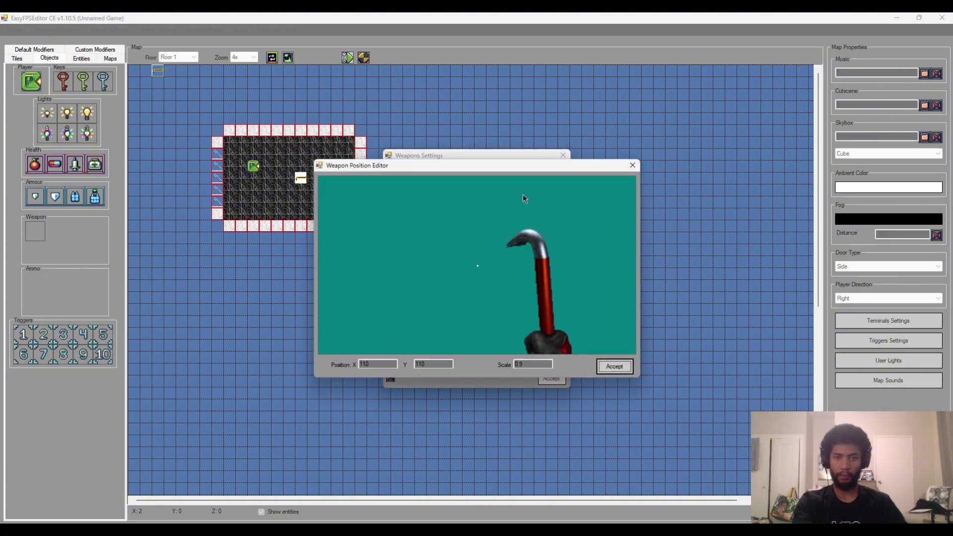
double_click(530, 364)
text(1)
double_click(435, 365)
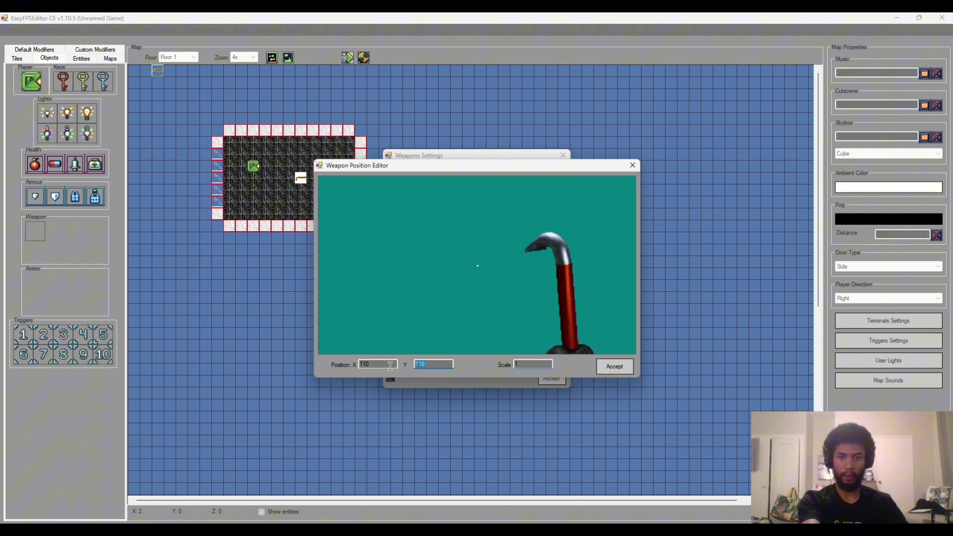
text(0)
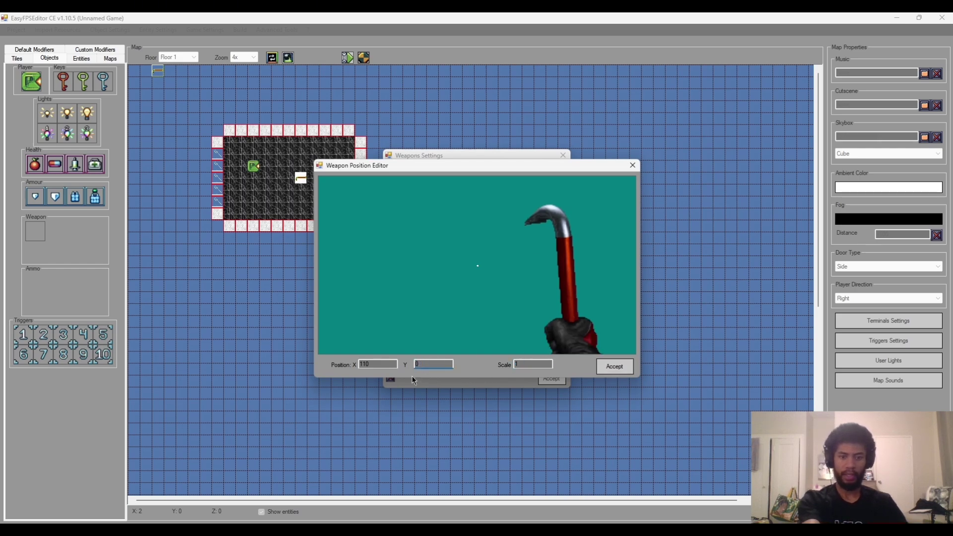
double_click(378, 364)
text(0)
click(613, 370)
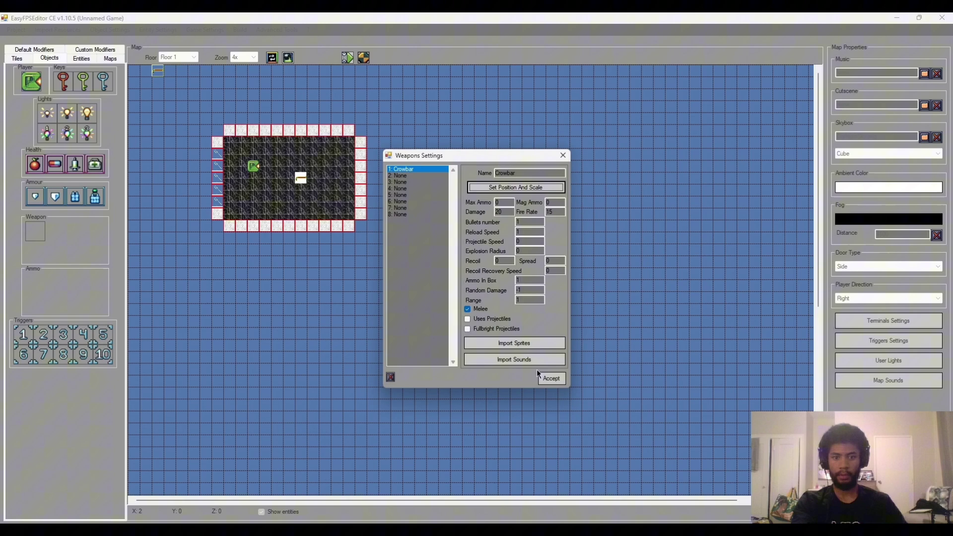
click(556, 378)
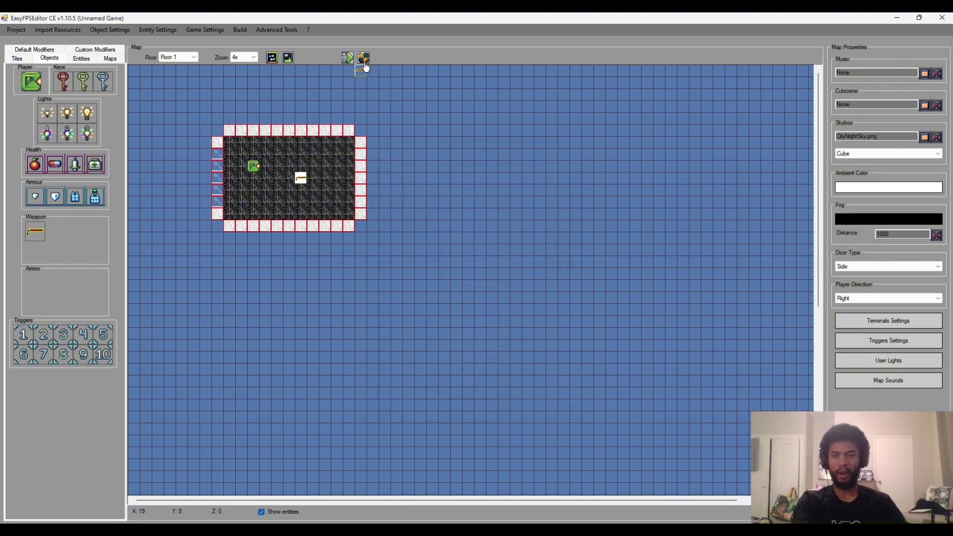
- Playtest the map with a new game and walk forward to pick up the repositioned crowbar
click(365, 62)
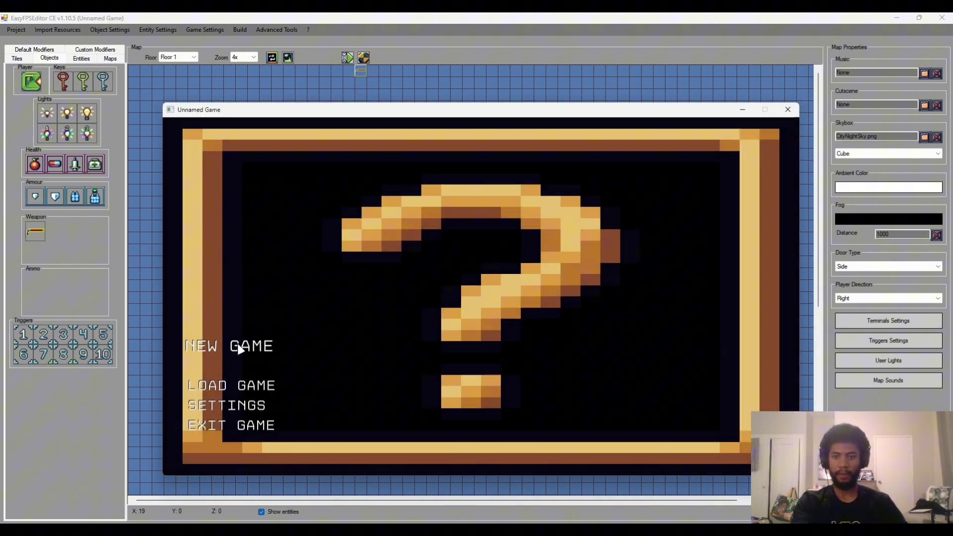
click(238, 347)
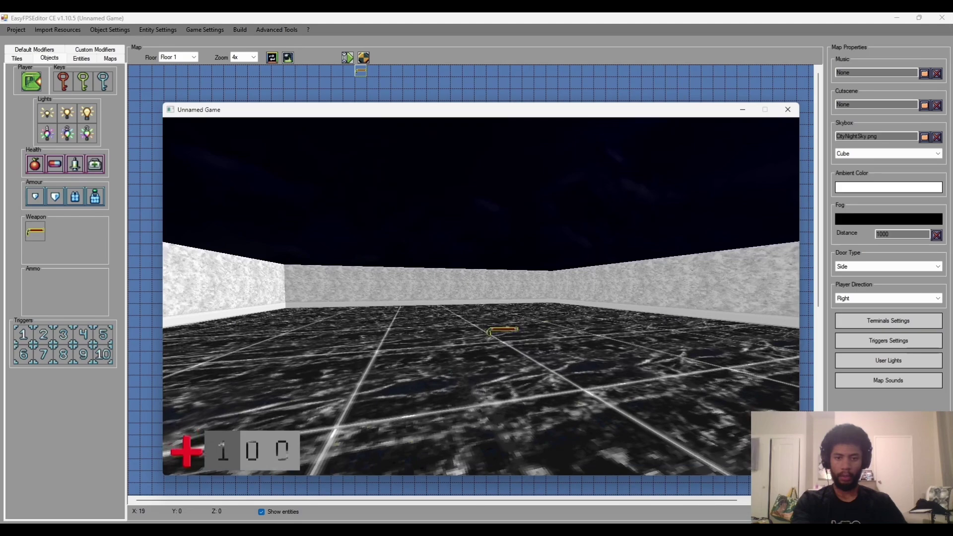
key(w)
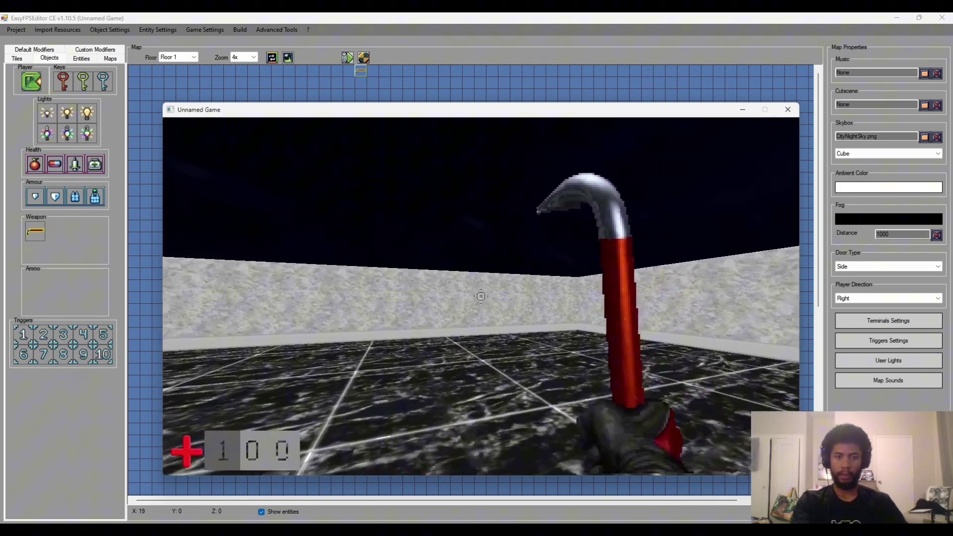
key(s)
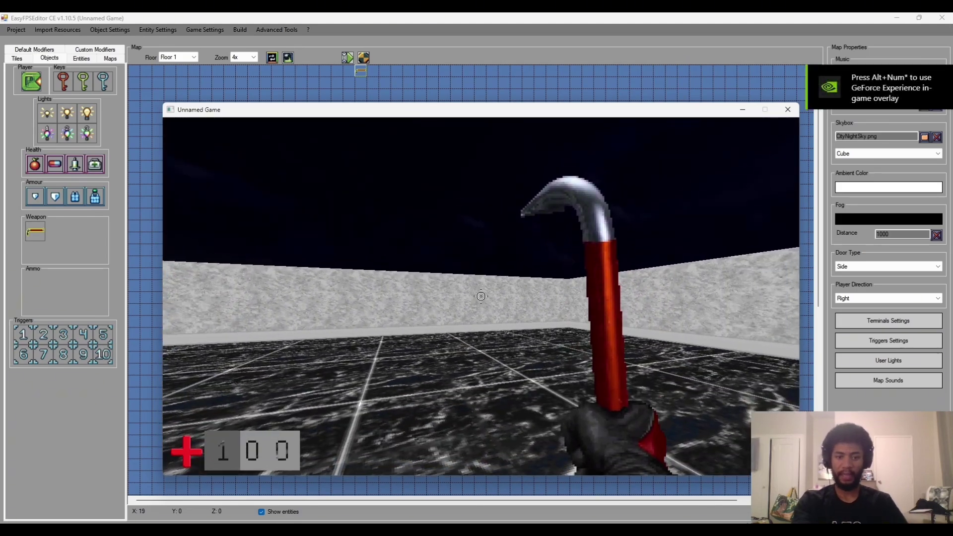
- Walk back and forth to check how the crowbar sits and sways in first-person view, and exit the game
key(s)
key(w)
key(s)
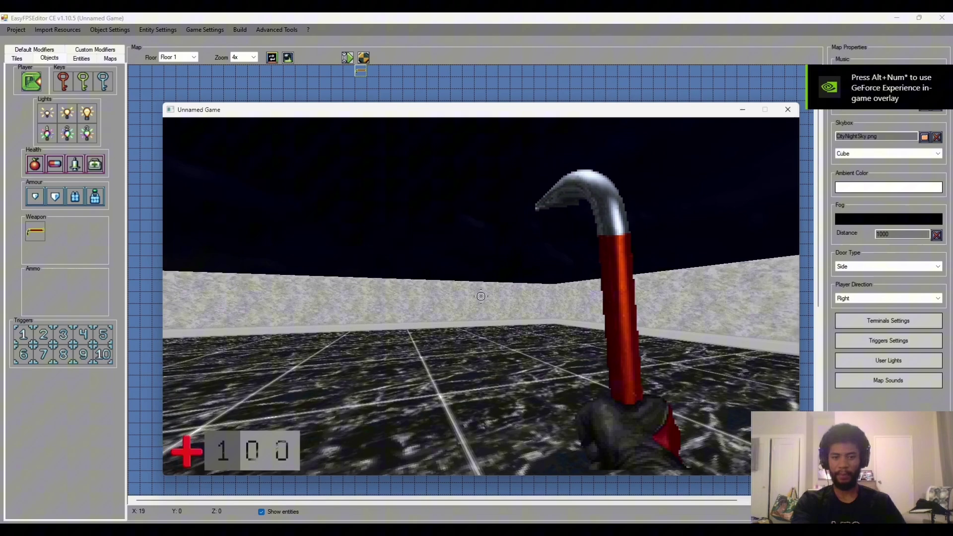
key(s)
key(w)
key(s)
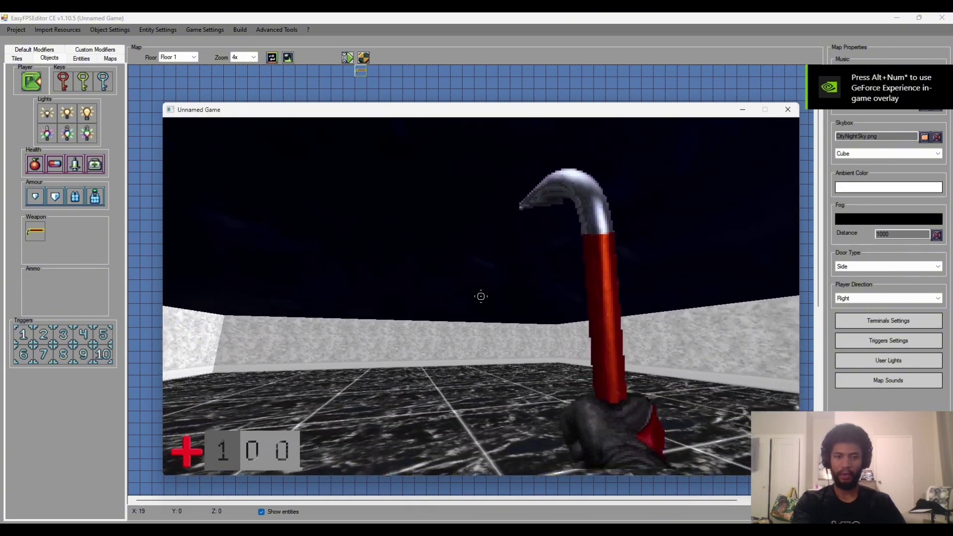
key(w)
key(s)
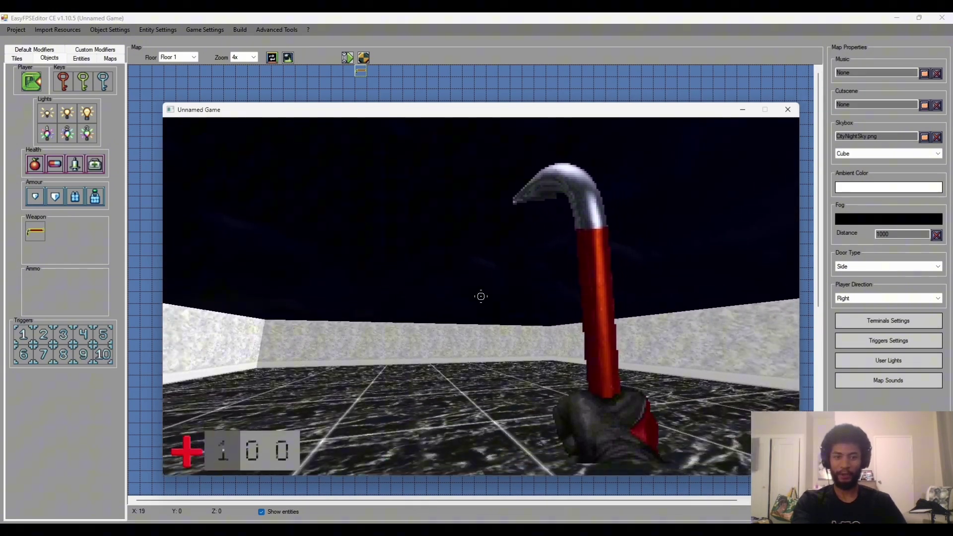
key(w)
key(s)
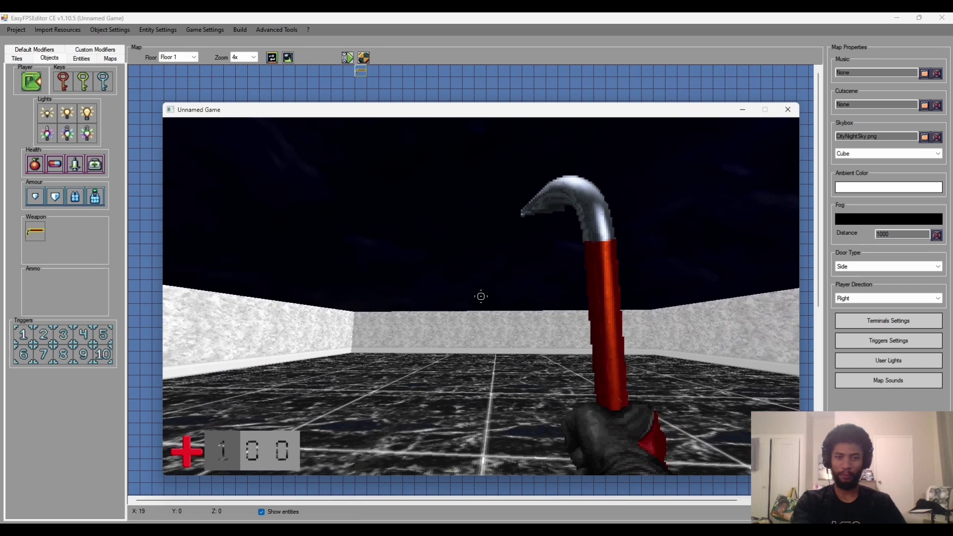
key(Escape)
click(253, 425)
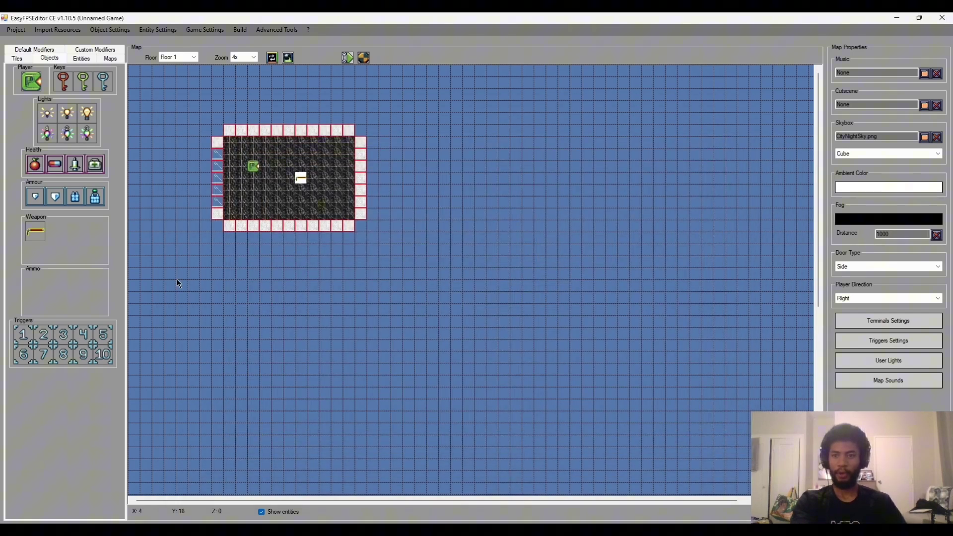
- Open the Crowbar's position and scale editor in the weapon settings and set its scale to 0.9
click(101, 30)
click(127, 52)
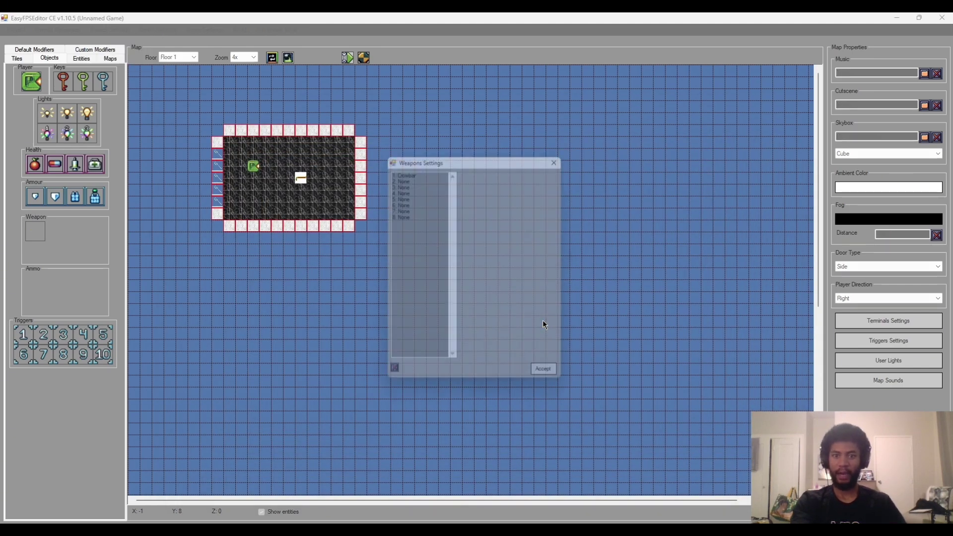
click(406, 169)
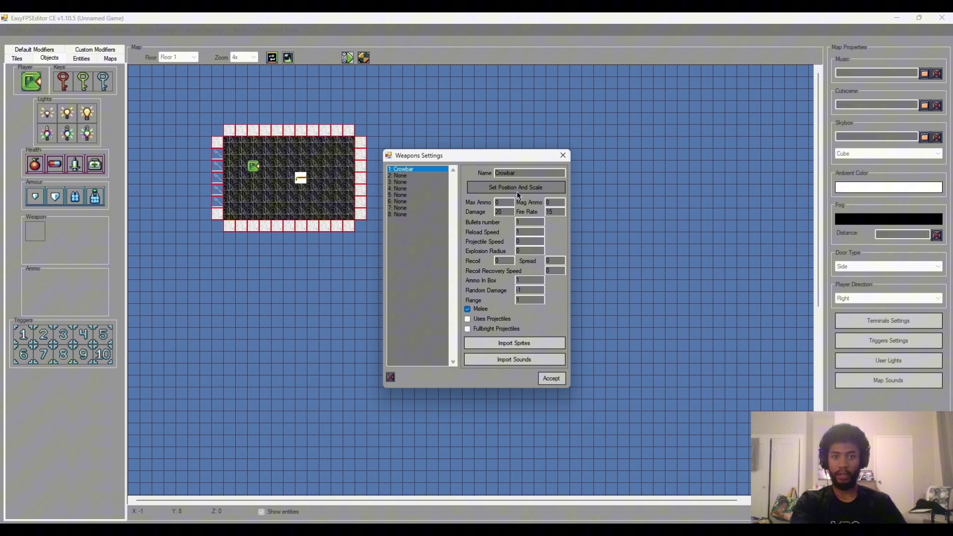
click(513, 188)
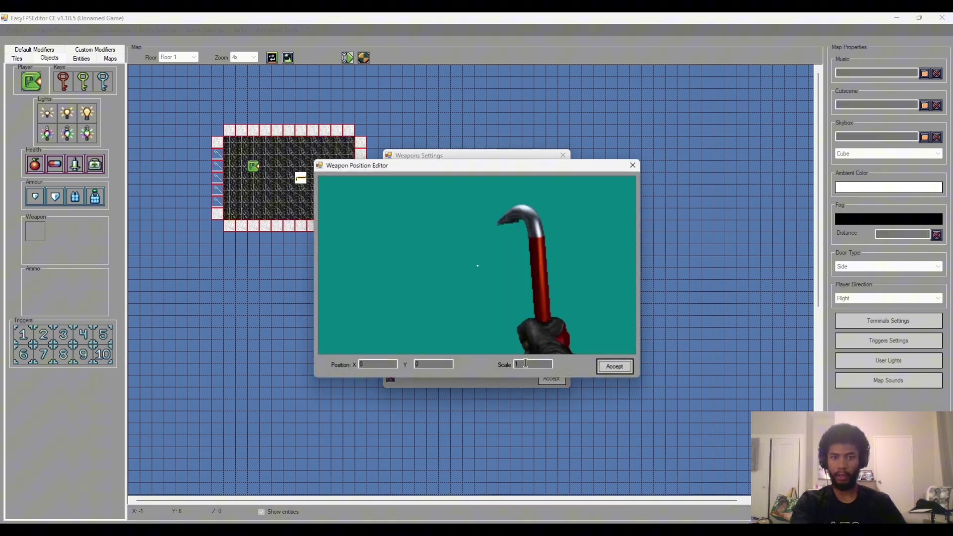
double_click(525, 363)
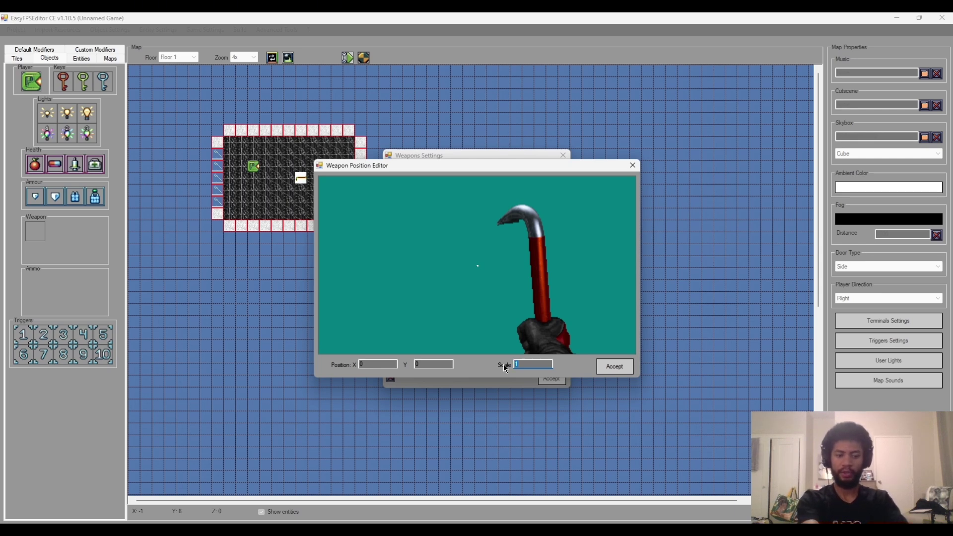
text(0.9)
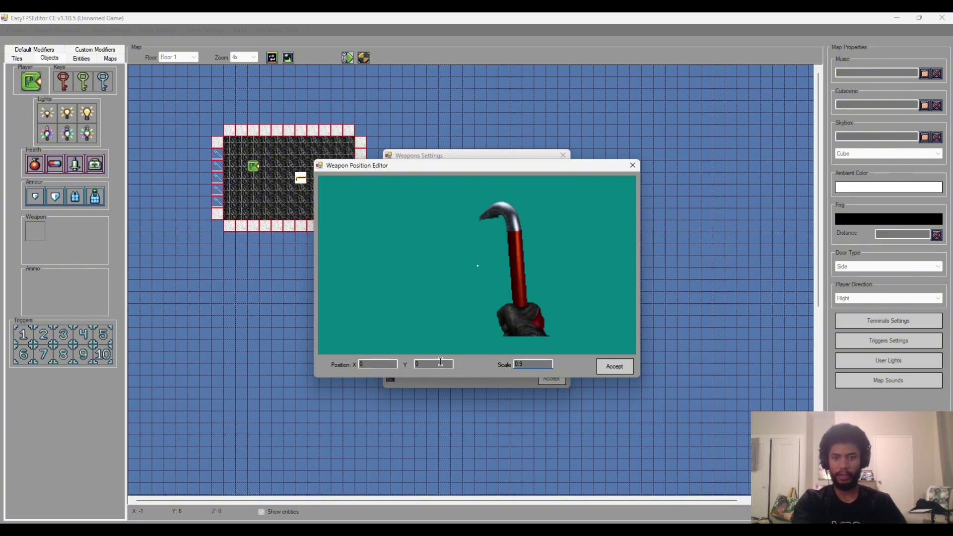
- Set the Crowbar's Y position to 120 and its X position to 130, and accept the weapon settings
double_click(431, 364)
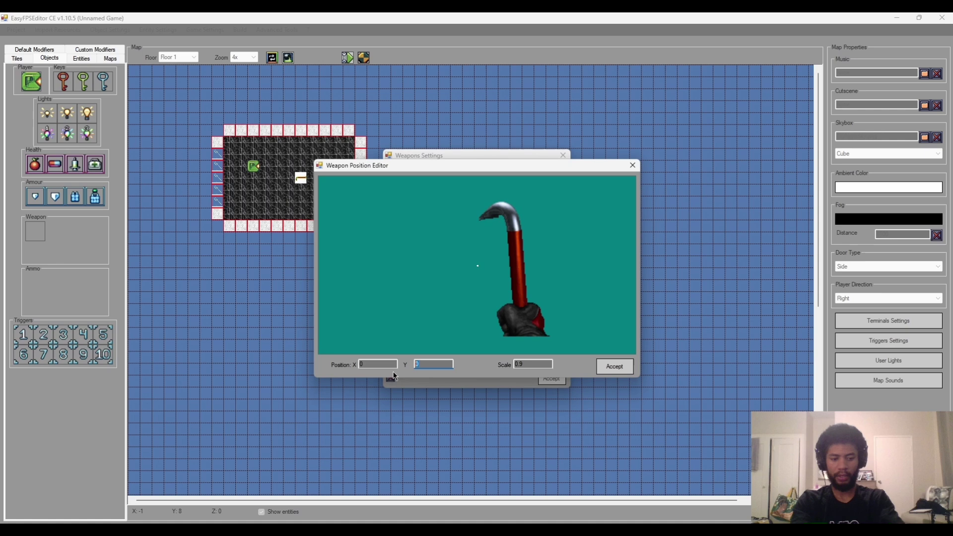
text(120)
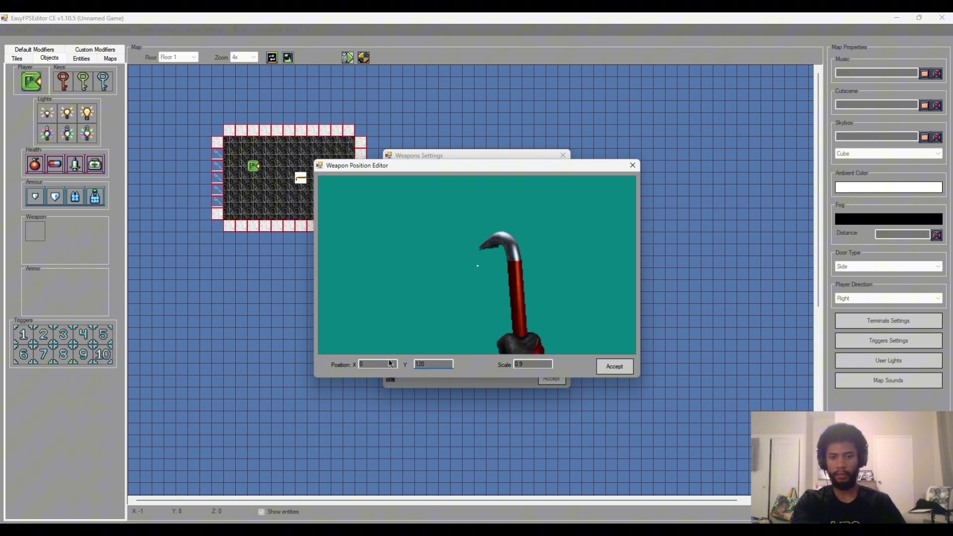
drag(376, 364, 332, 359)
text(120)
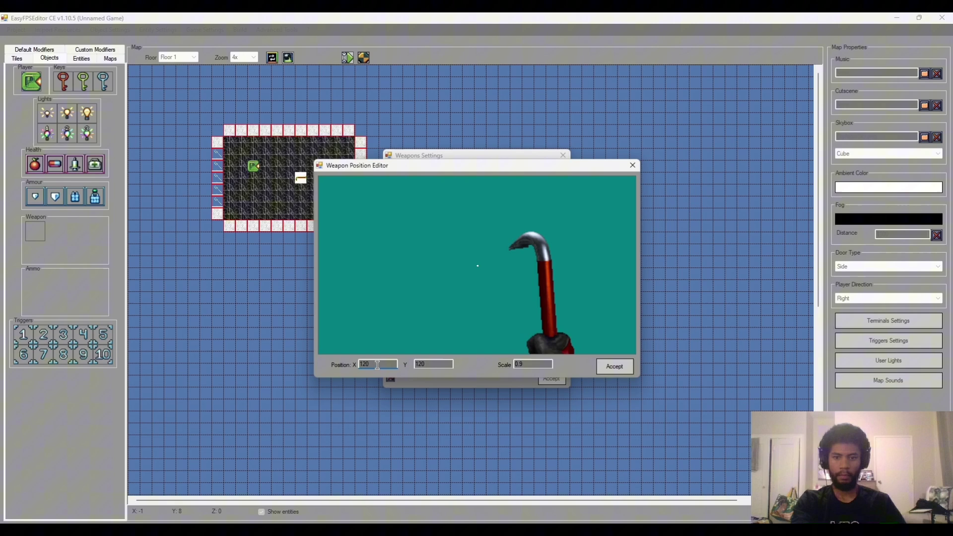
drag(378, 364, 320, 366)
text(130)
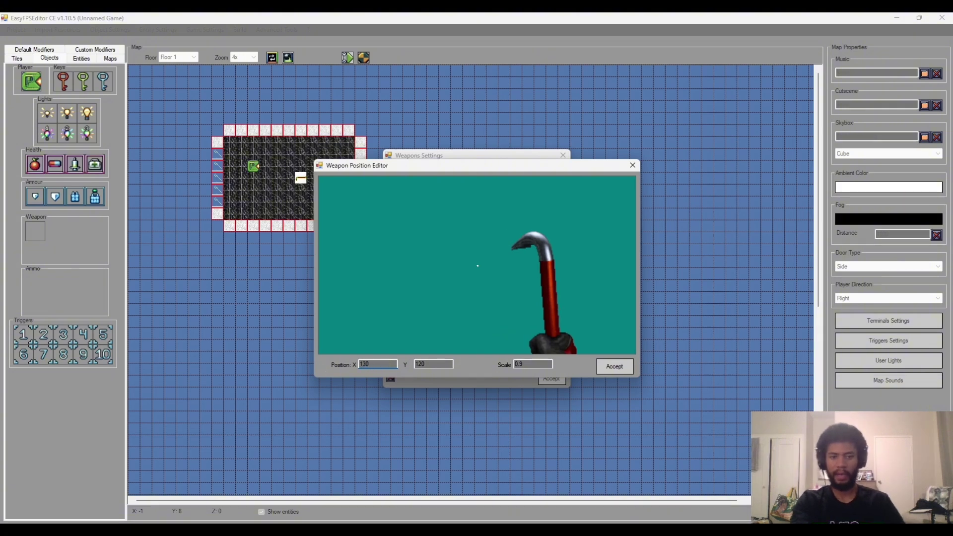
click(616, 368)
click(559, 381)
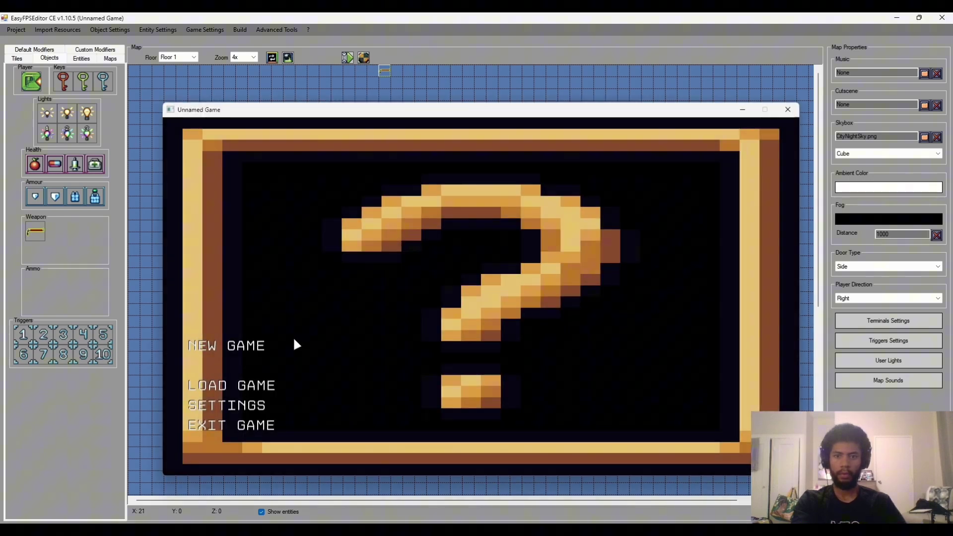
- Start a new game, walk forward to pick up the crowbar, and swing it once to check its attack animation
click(253, 349)
key(w)
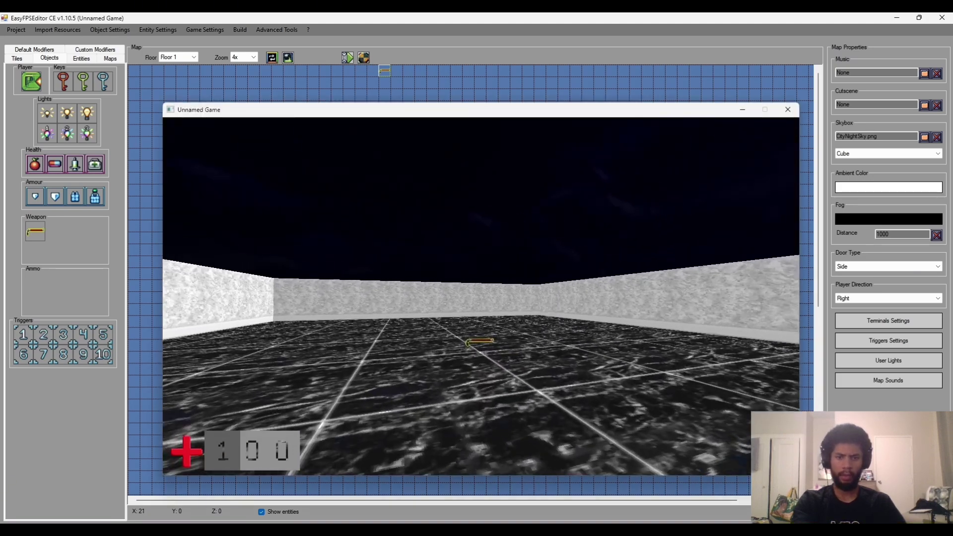
key(w)
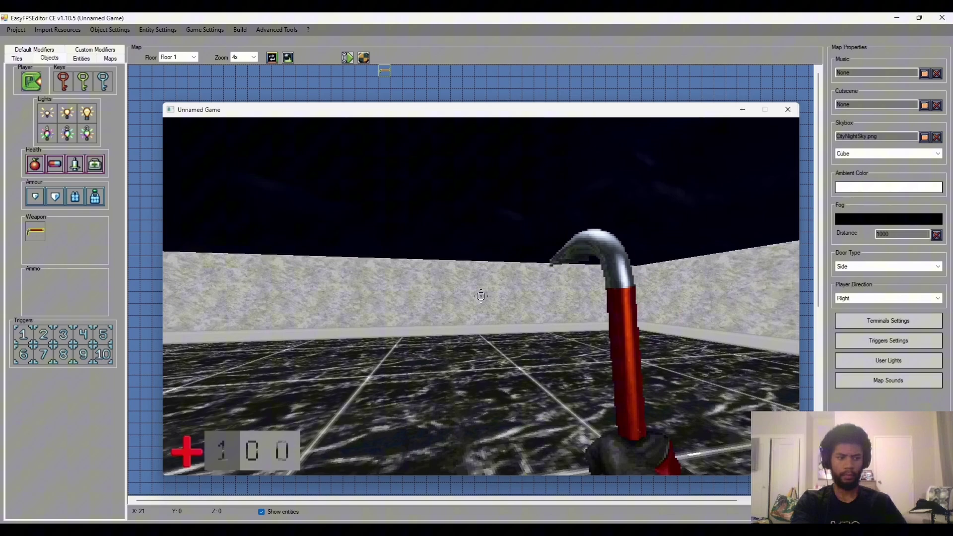
key(alt+F9)
key(w)
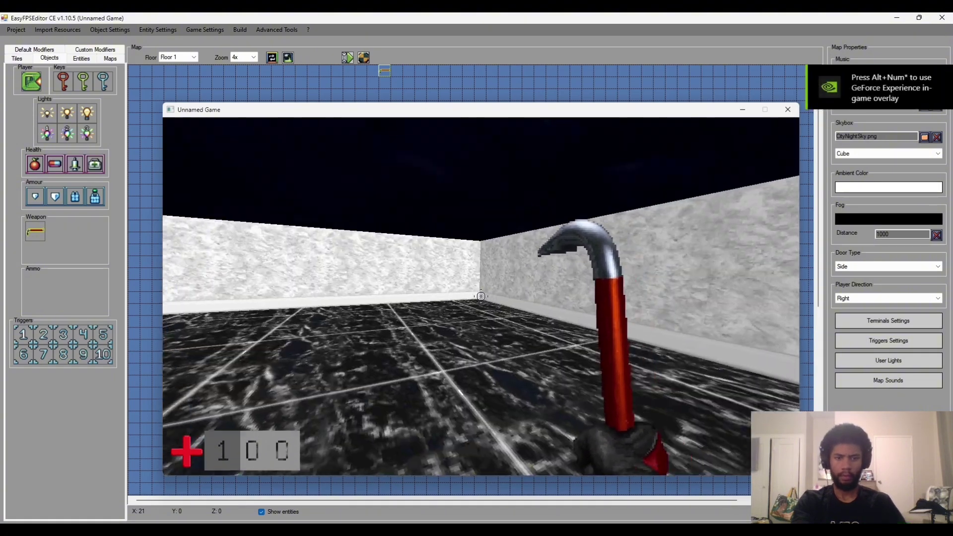
key(w)
click(481, 296)
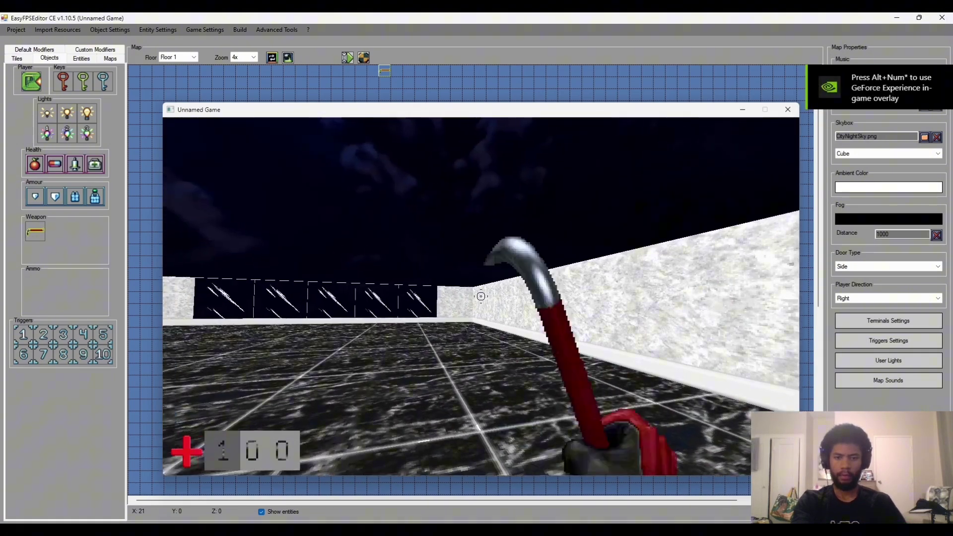
- Look up at the night sky and walk to the glass wall with the crowbar equipped
key(Left)
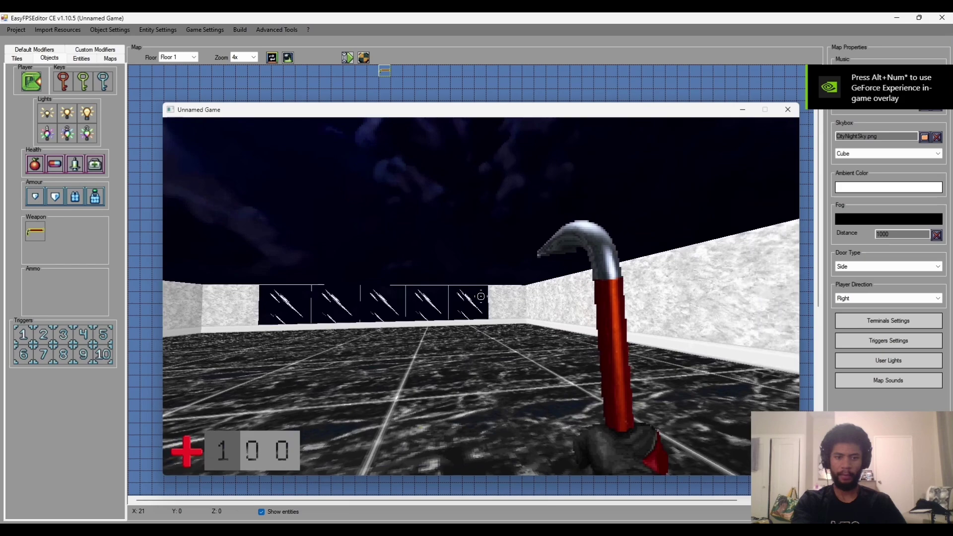
key(w)
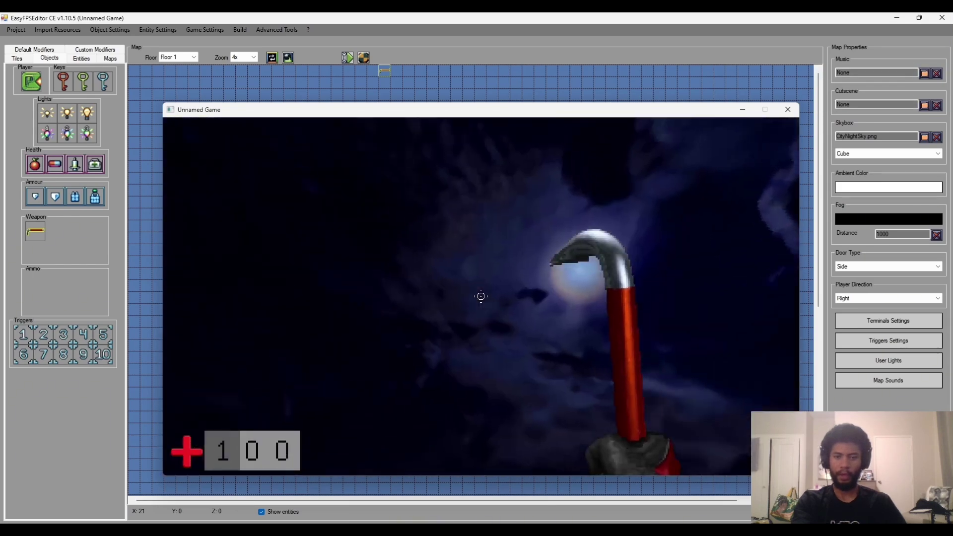
key(w)
key(w)
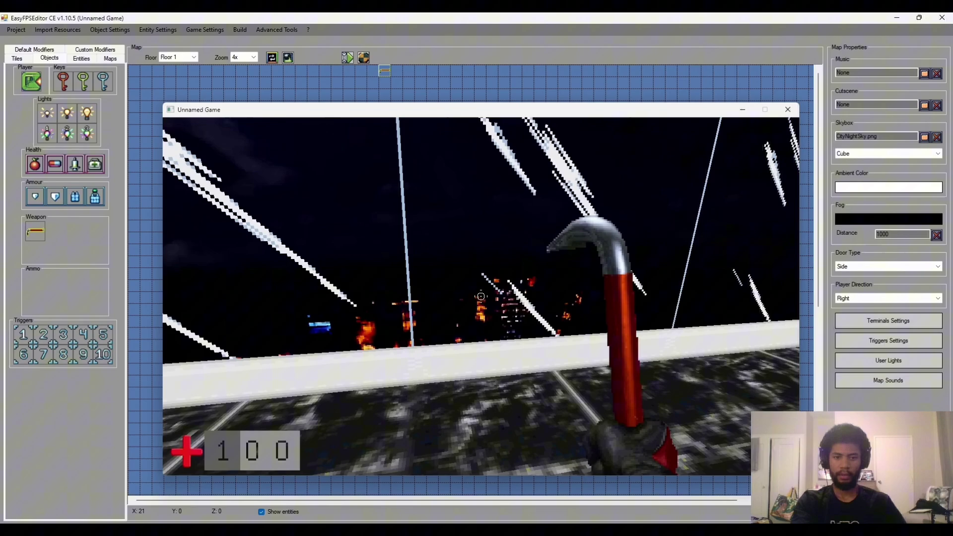
- Walk back across the room, swing the crowbar again, and exit the playtest game
key(w)
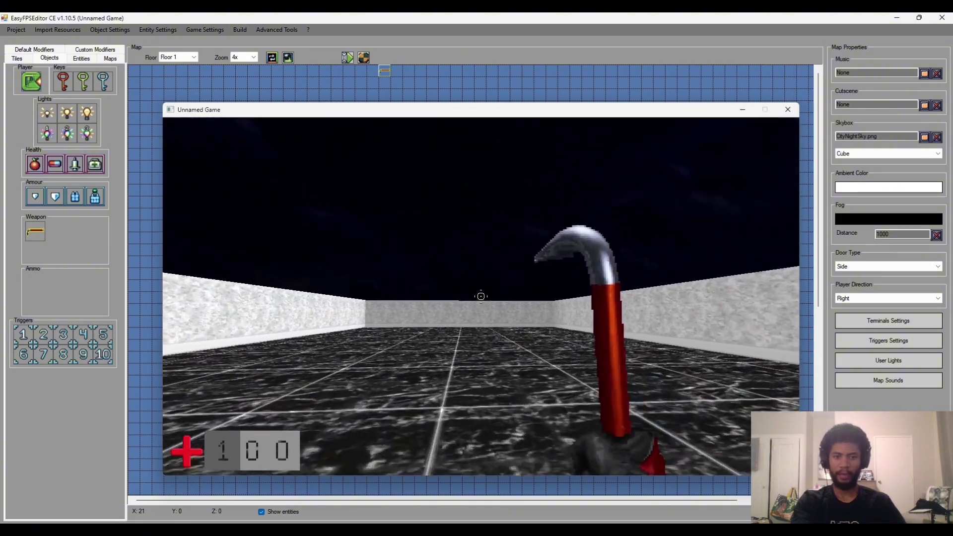
key(w)
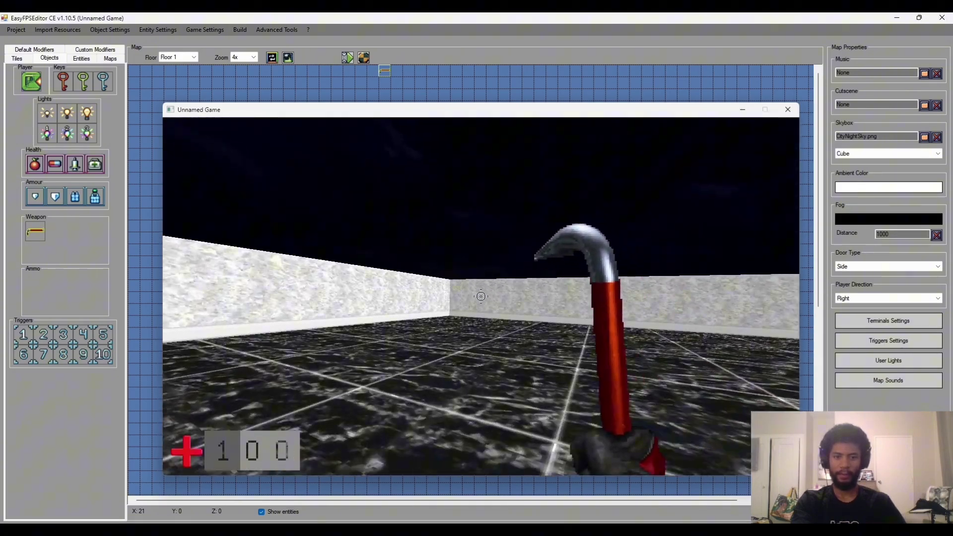
click(481, 296)
key(w)
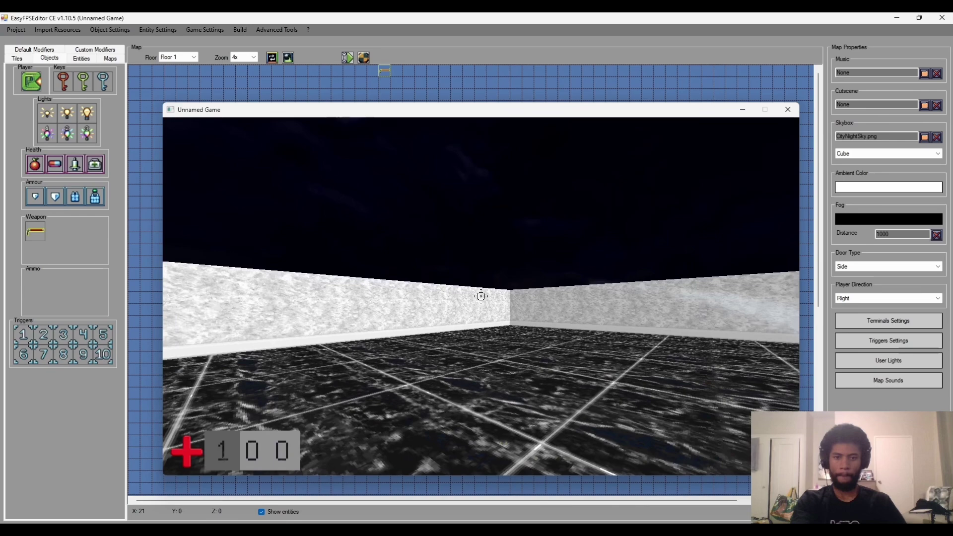
key(Escape)
click(257, 423)
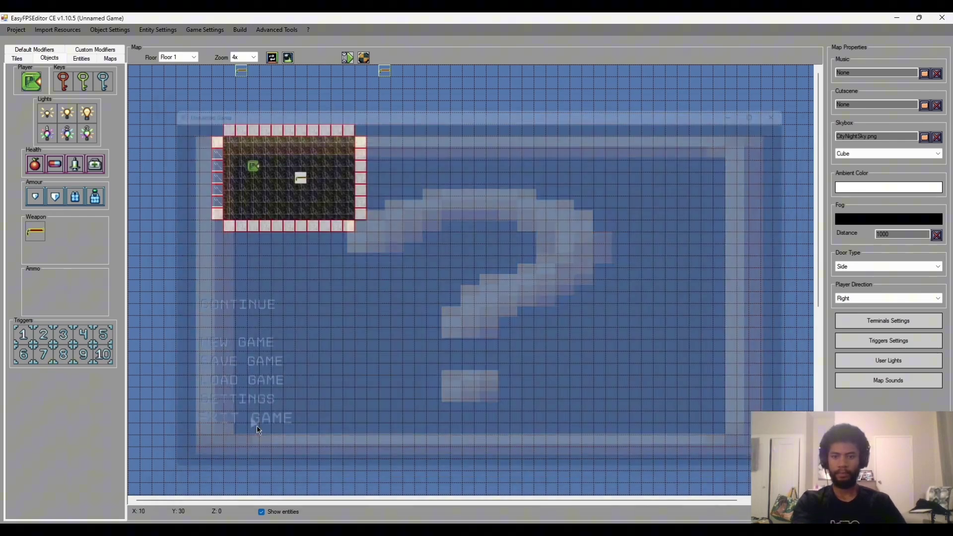